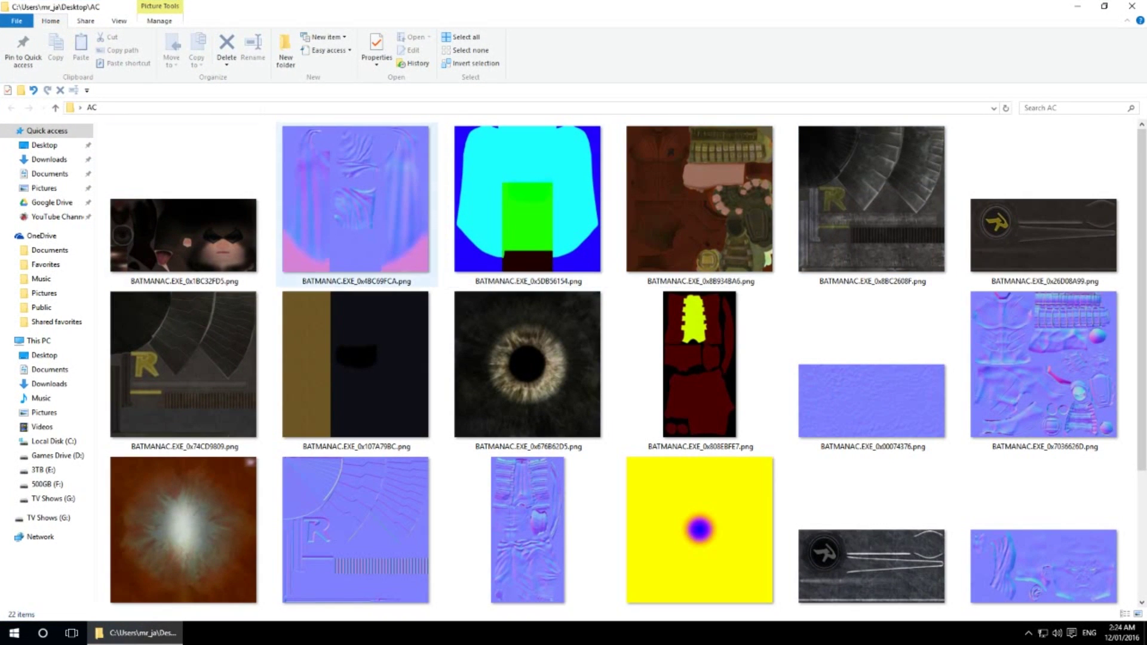
Cut the ROBIN folder from the desktop and paste it into XNA Lara\data.
click(1133, 6)
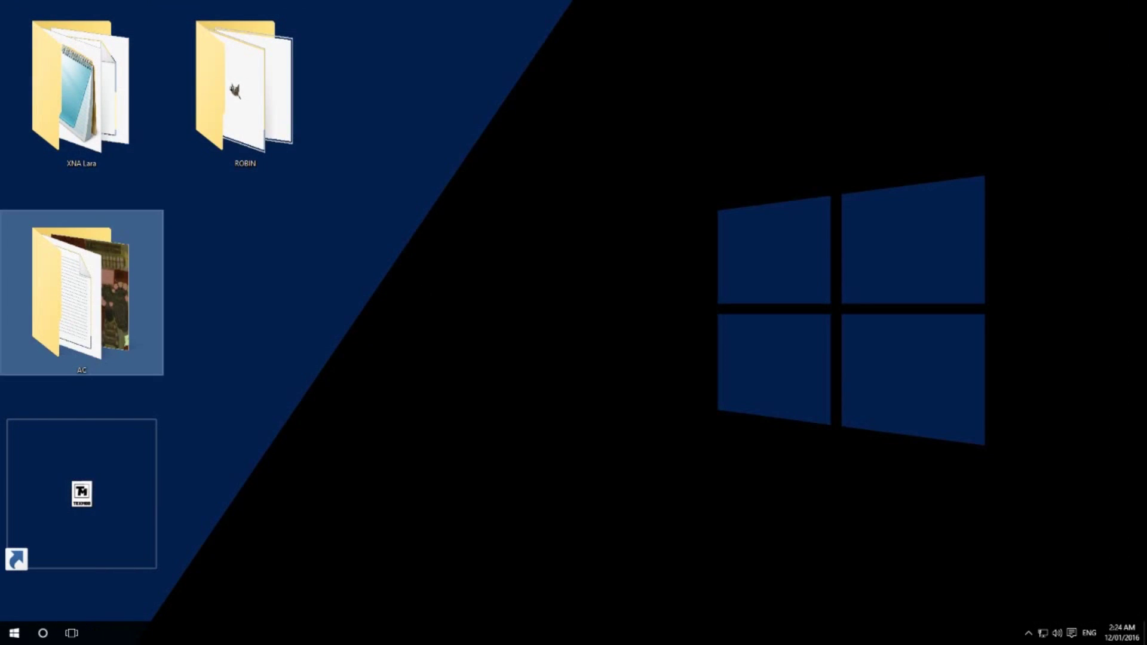
click(82, 494)
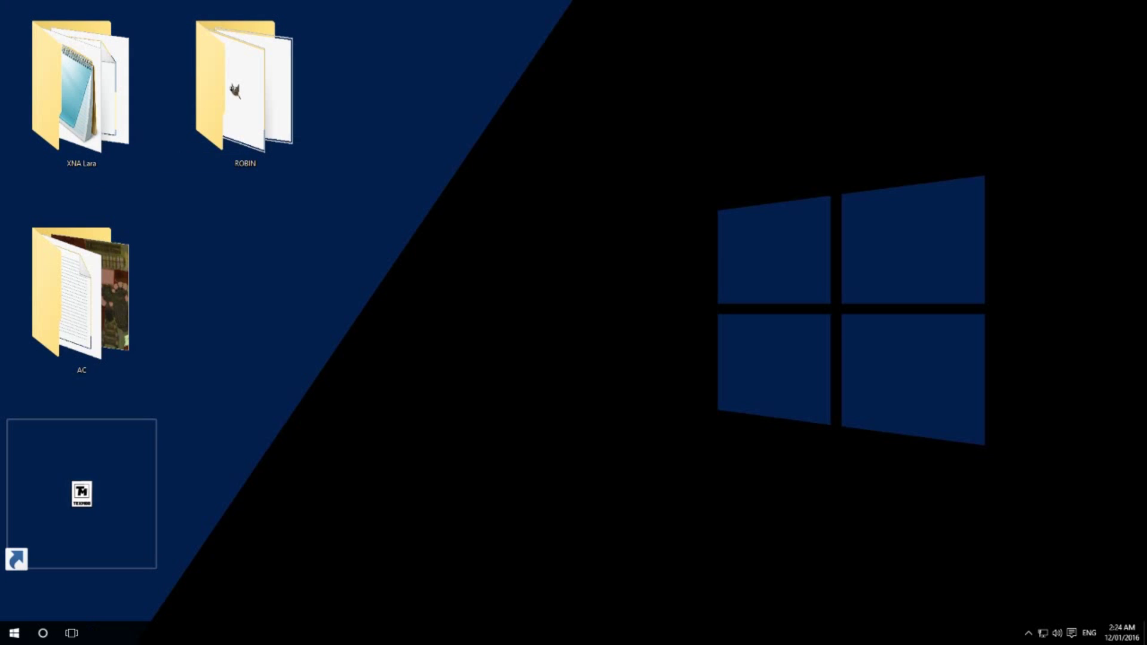
right_click(296, 113)
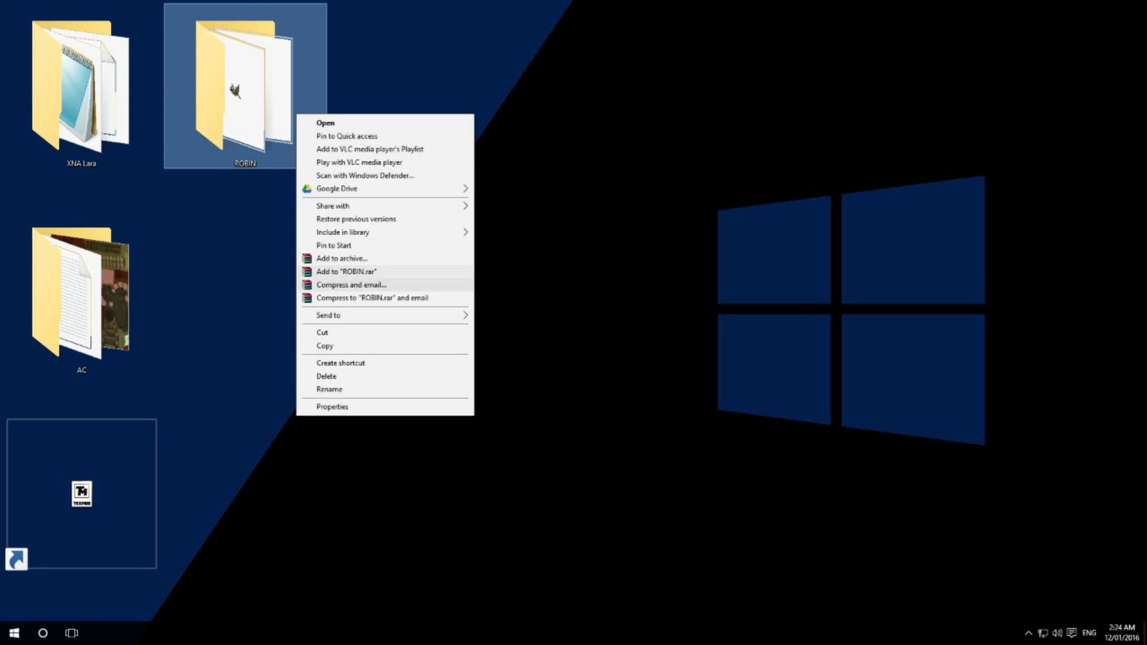
click(323, 332)
double_click(81, 90)
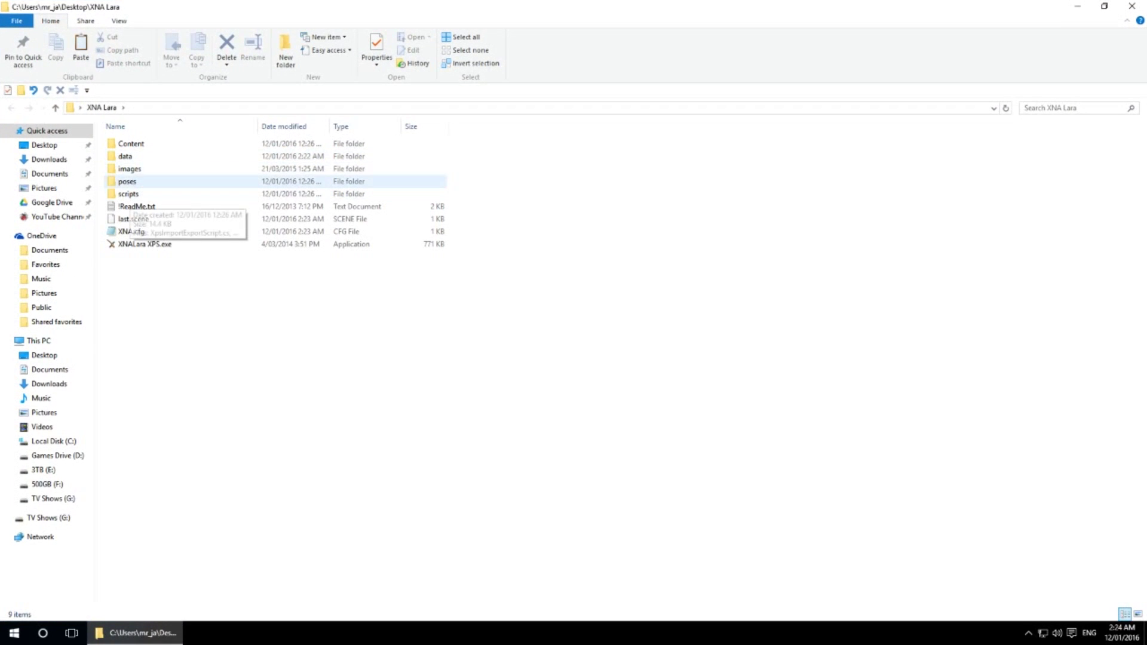
click(126, 156)
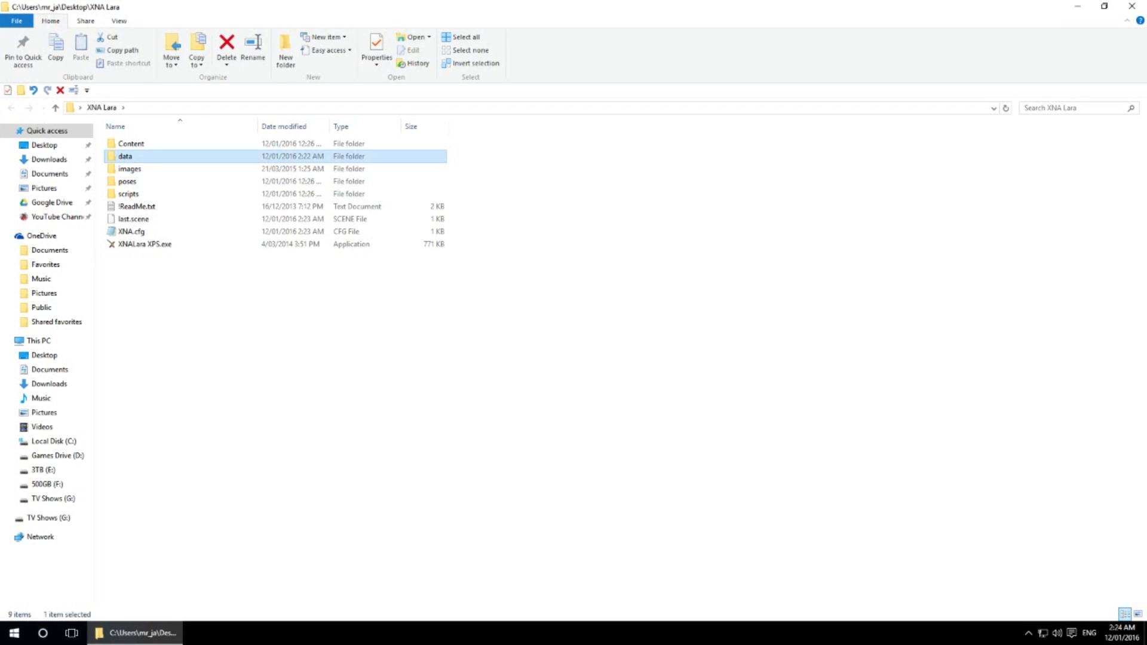
double_click(125, 156)
right_click(191, 234)
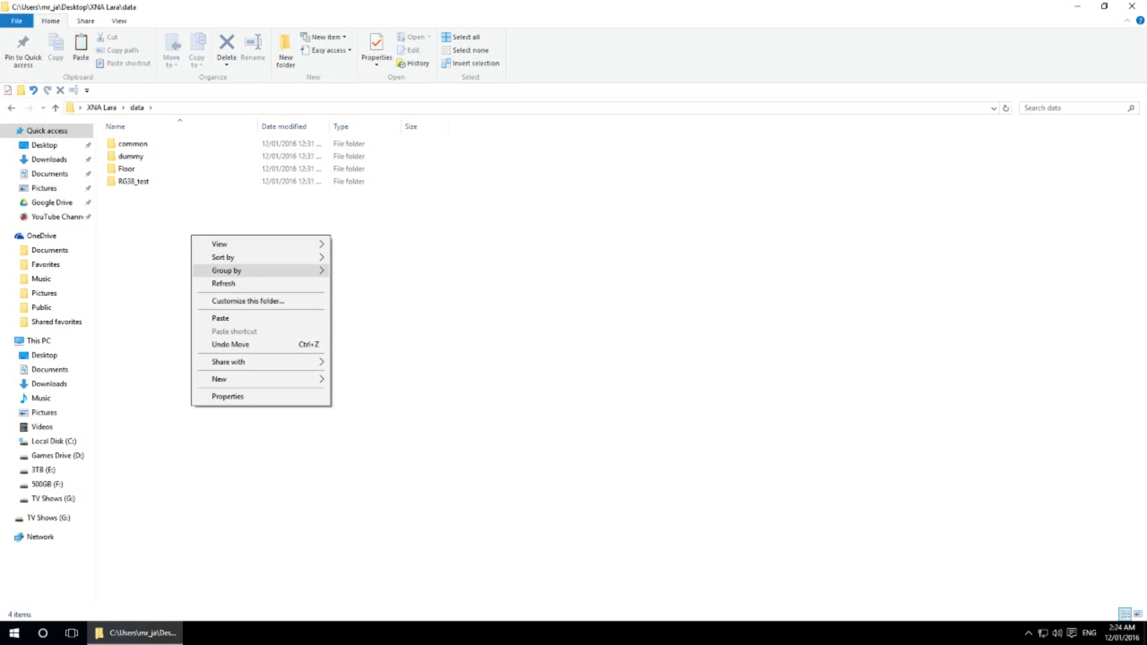
click(216, 317)
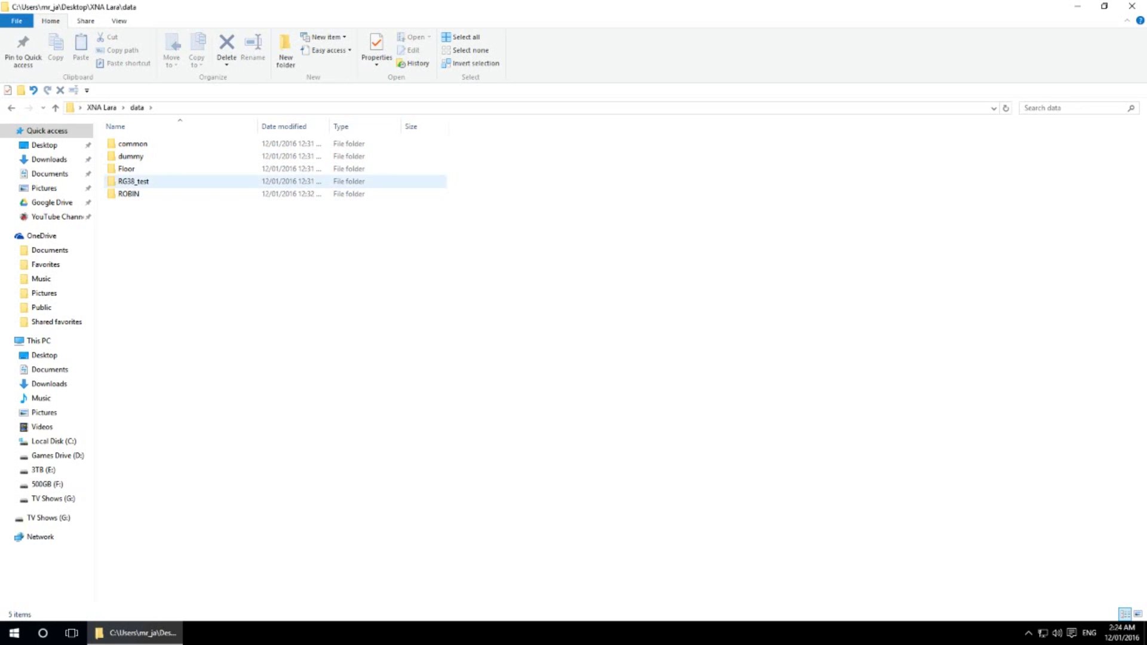
key(alt+Up)
Launch XNALara XPS and add the ROBIN model to the scene.
click(144, 244)
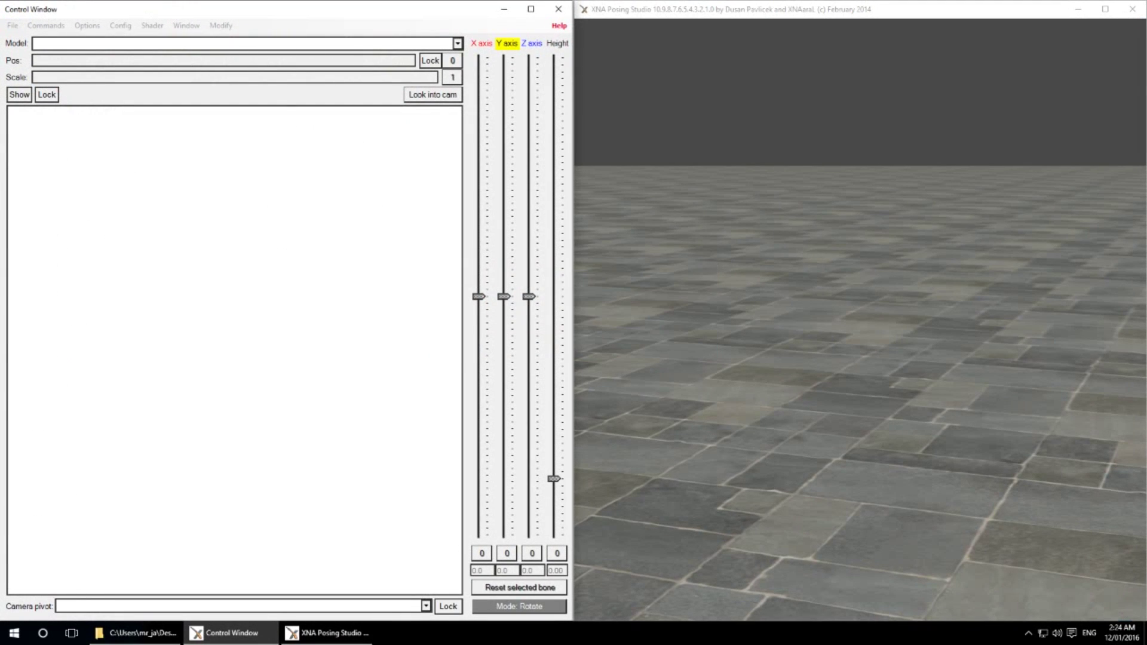
key(alt)
key(Down)
key(Right)
key(Left)
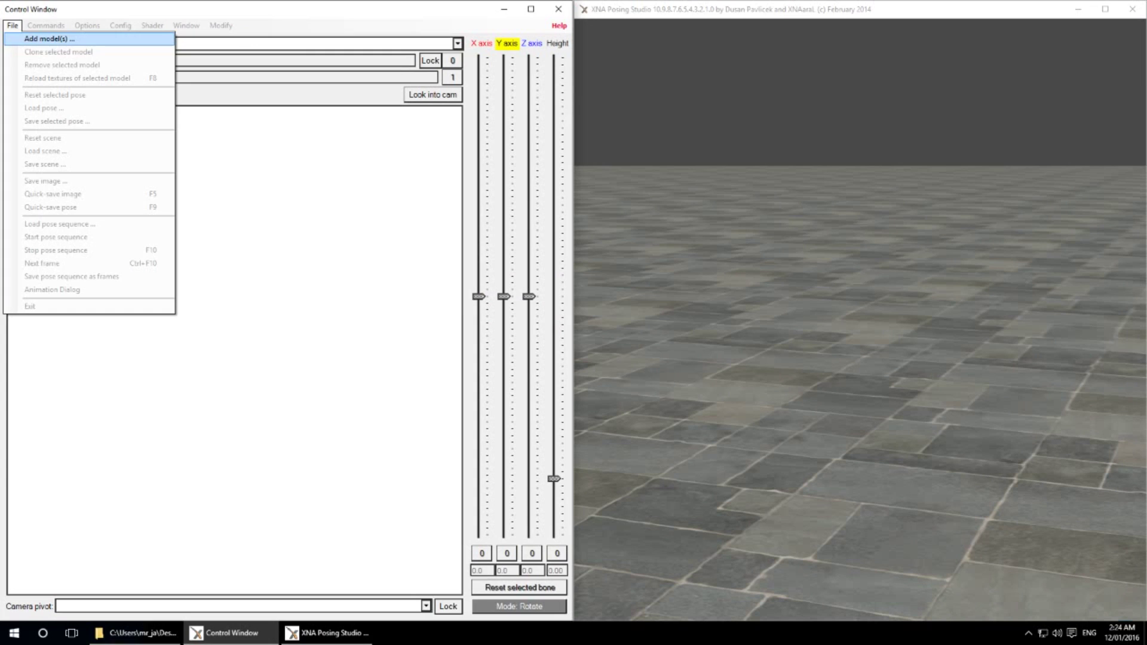
key(Return)
key(End)
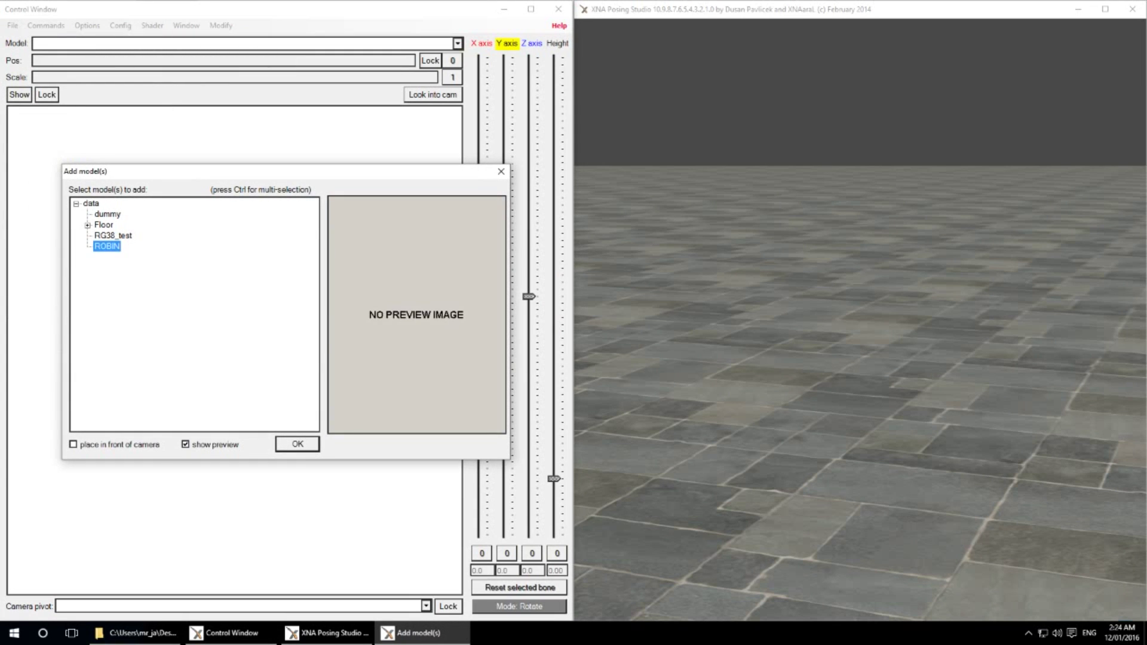
key(Return)
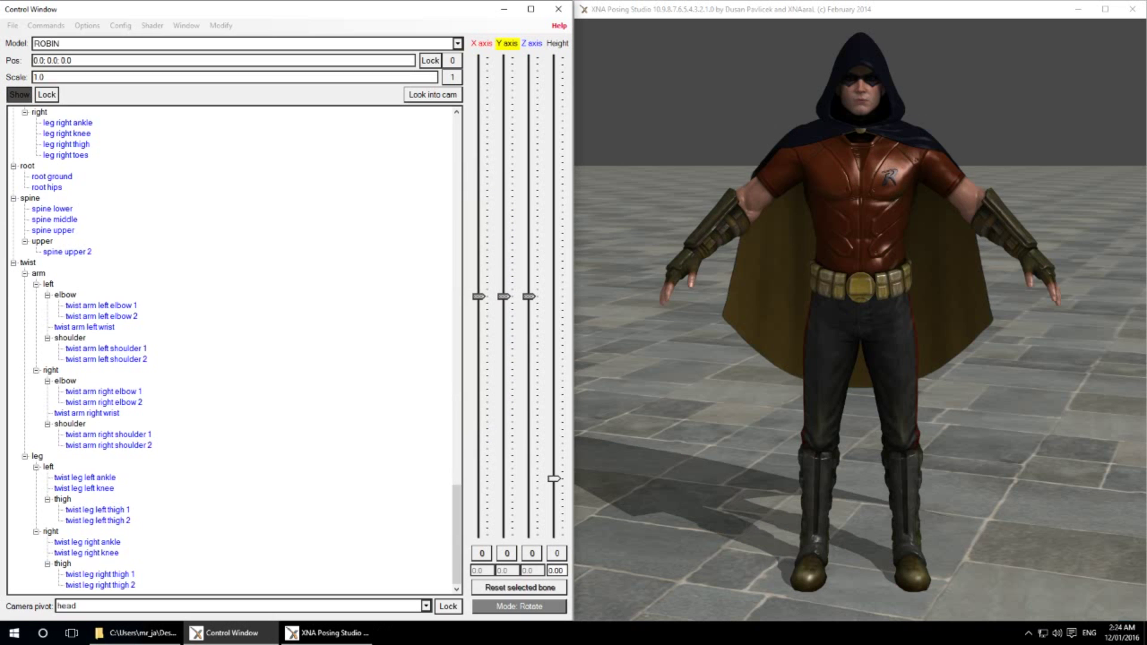
Select Robin's spine middle bone and remove the selected model, confirming Yes.
click(55, 219)
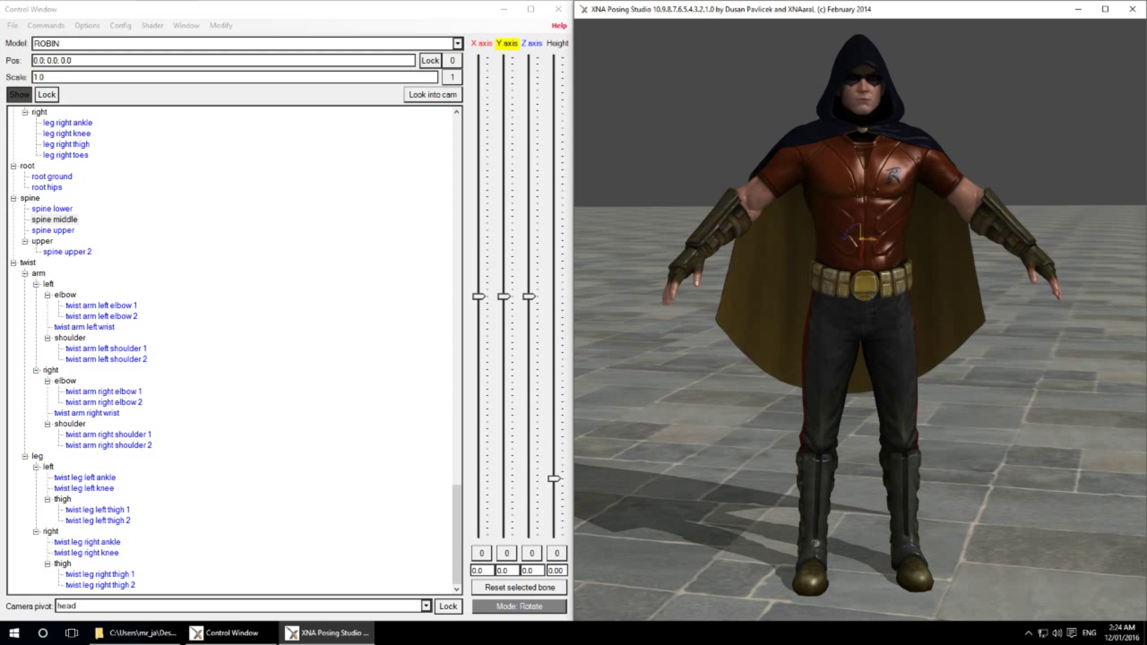
key(alt)
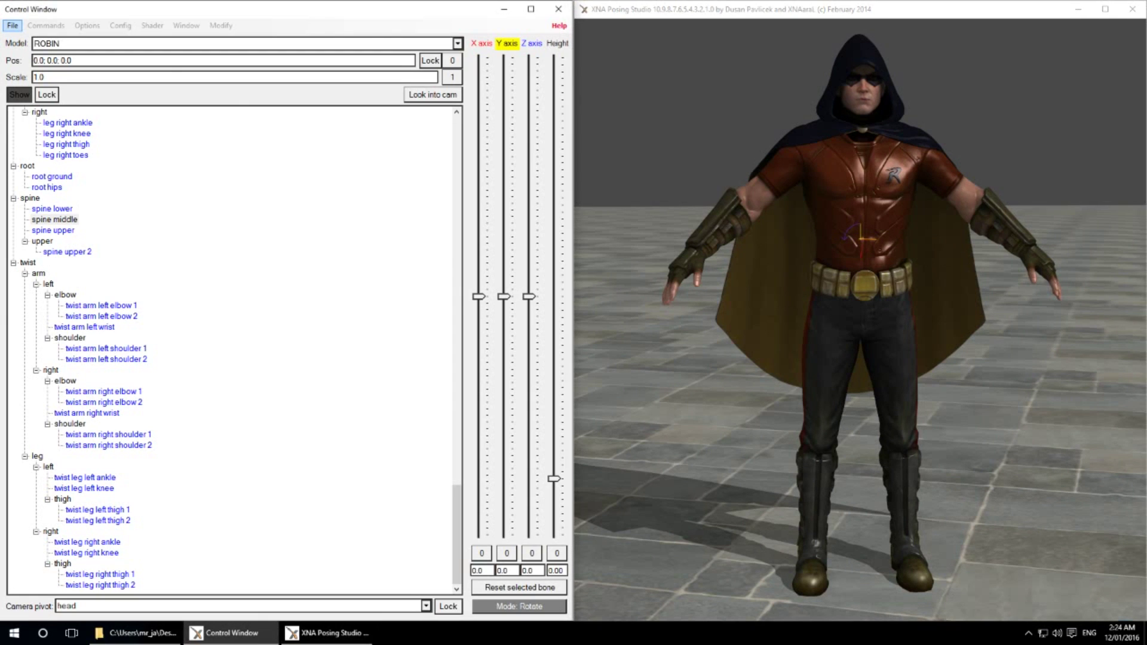
key(Down)
key(Down)
key(Return)
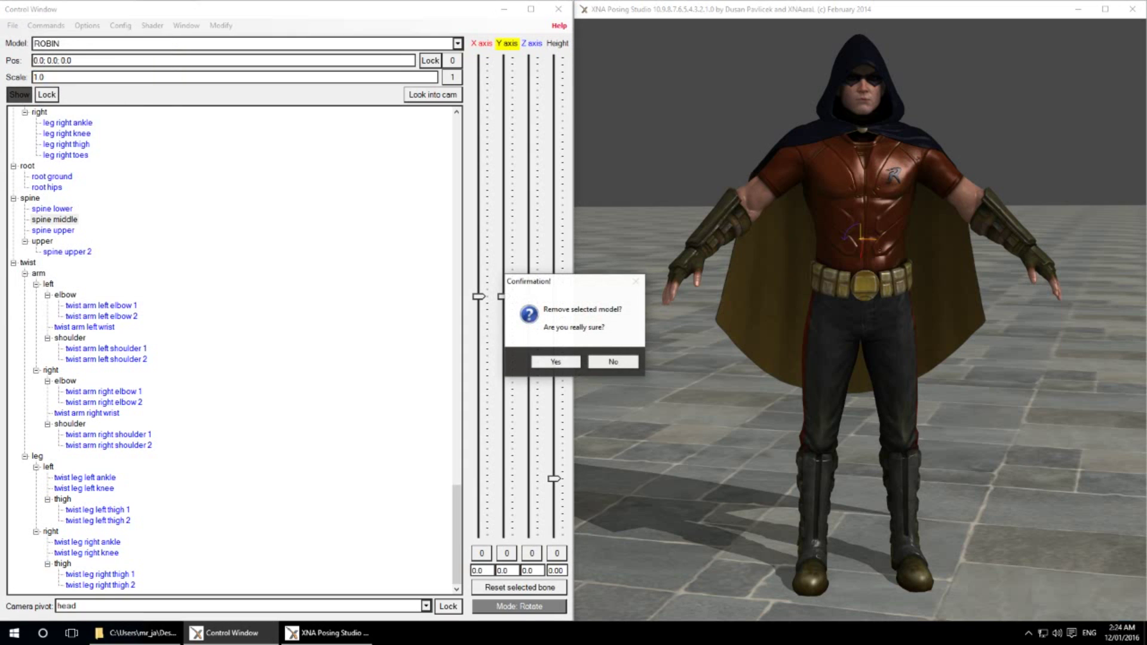
key(Return)
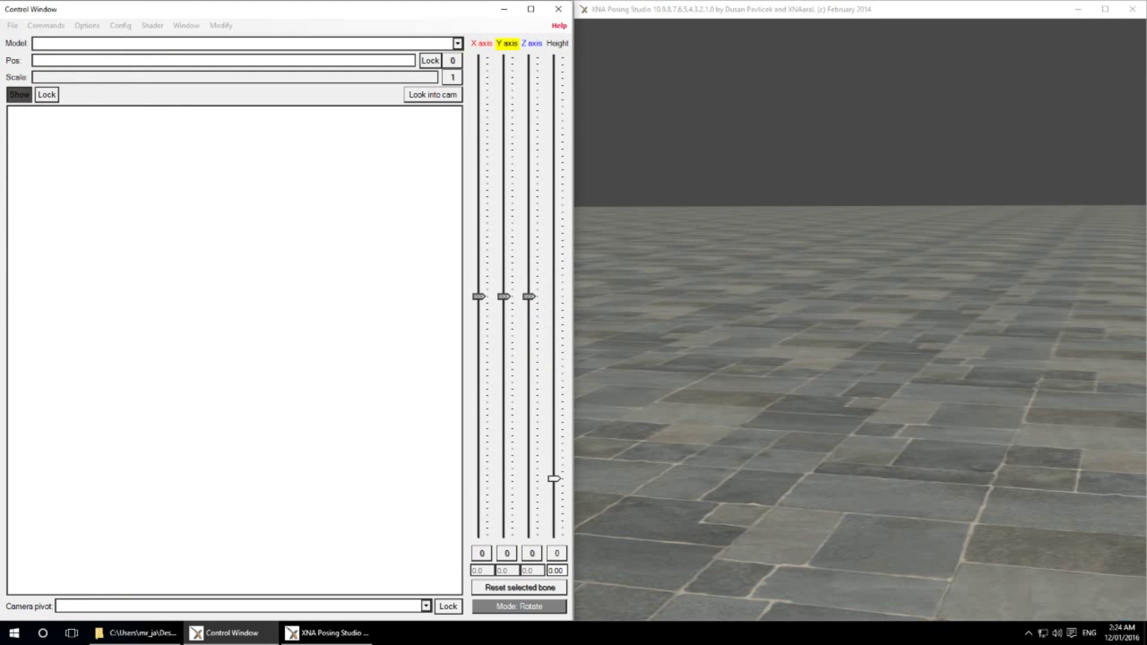
Load generic_item.mesh from data\ROBIN with Modify > Load Generic_Item.
key(alt)
key(Left)
key(Left)
key(Down)
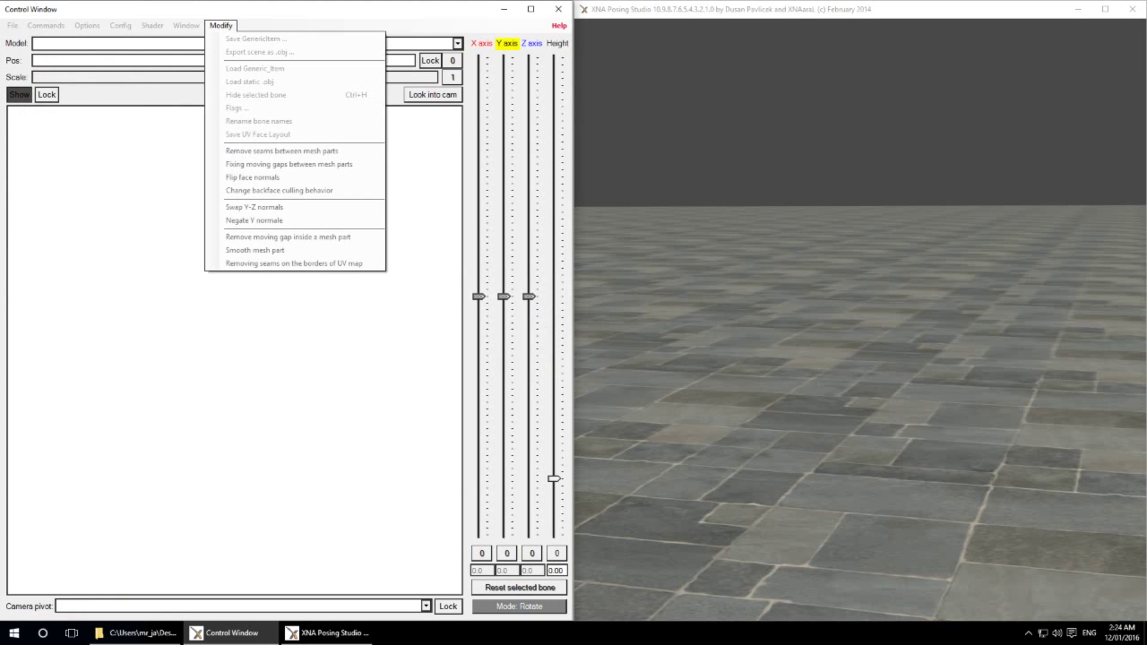
key(Down)
key(Down)
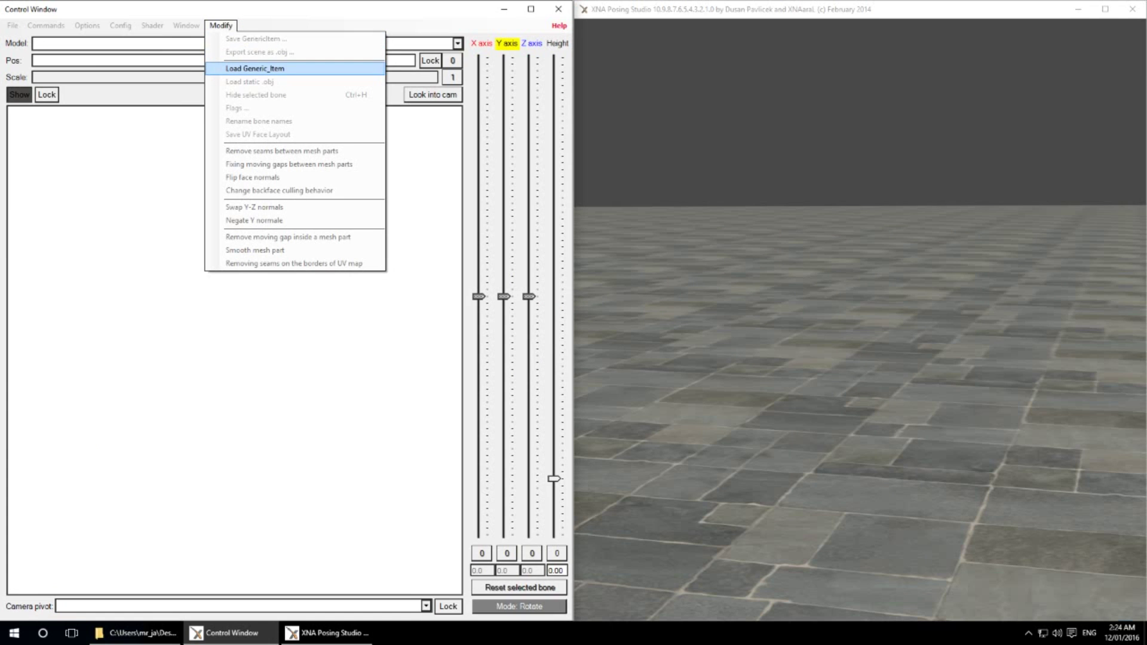
key(Return)
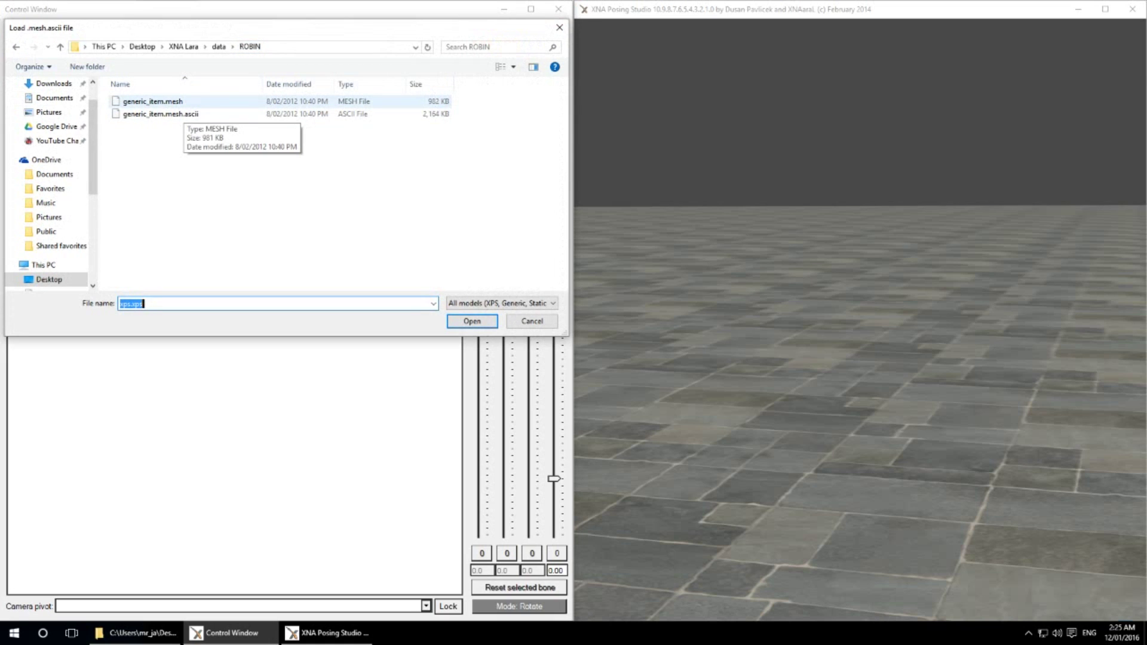
click(170, 102)
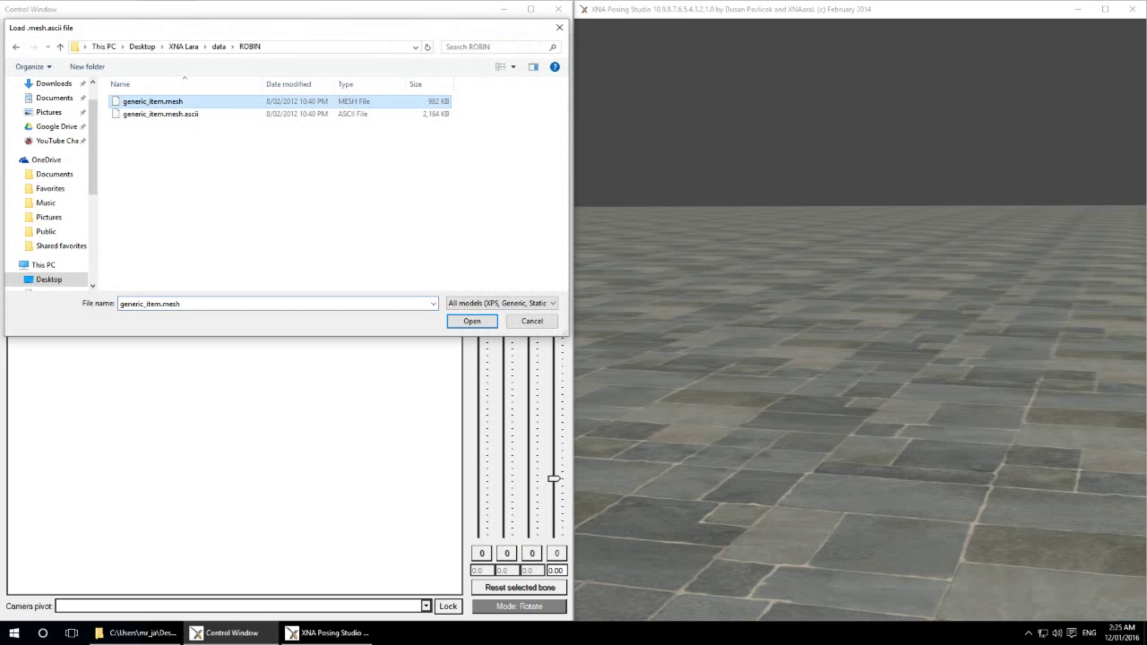
double_click(152, 102)
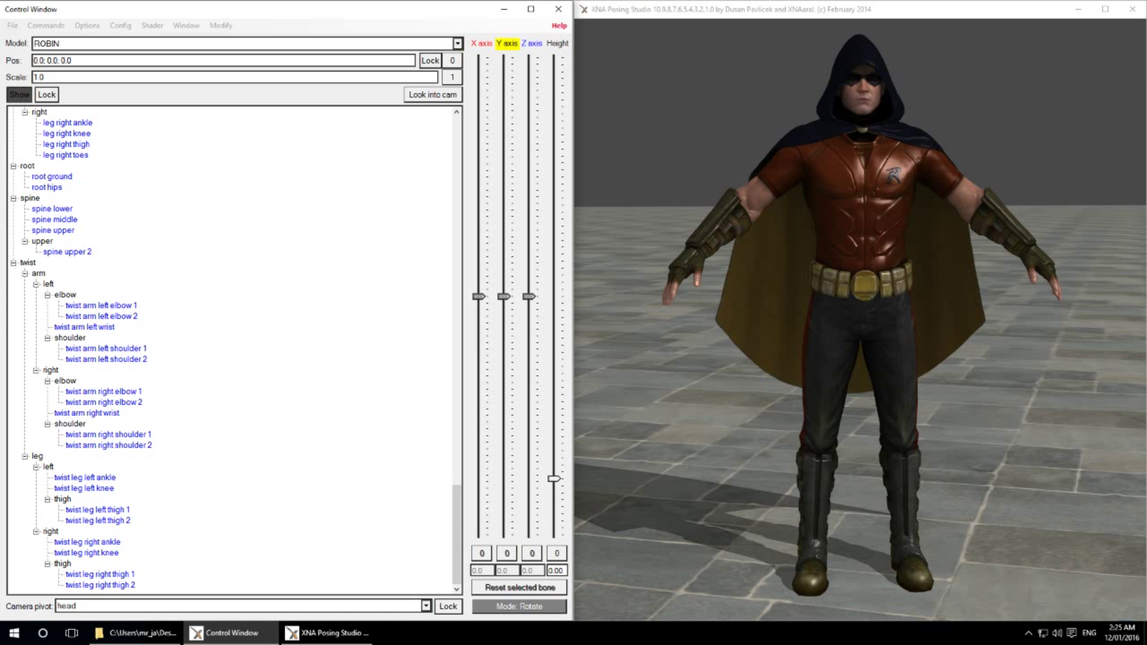
Maximize File Explorer and open data\ROBIN\Robin_cloth_D.tga in GIMP.
click(134, 633)
click(530, 8)
double_click(126, 156)
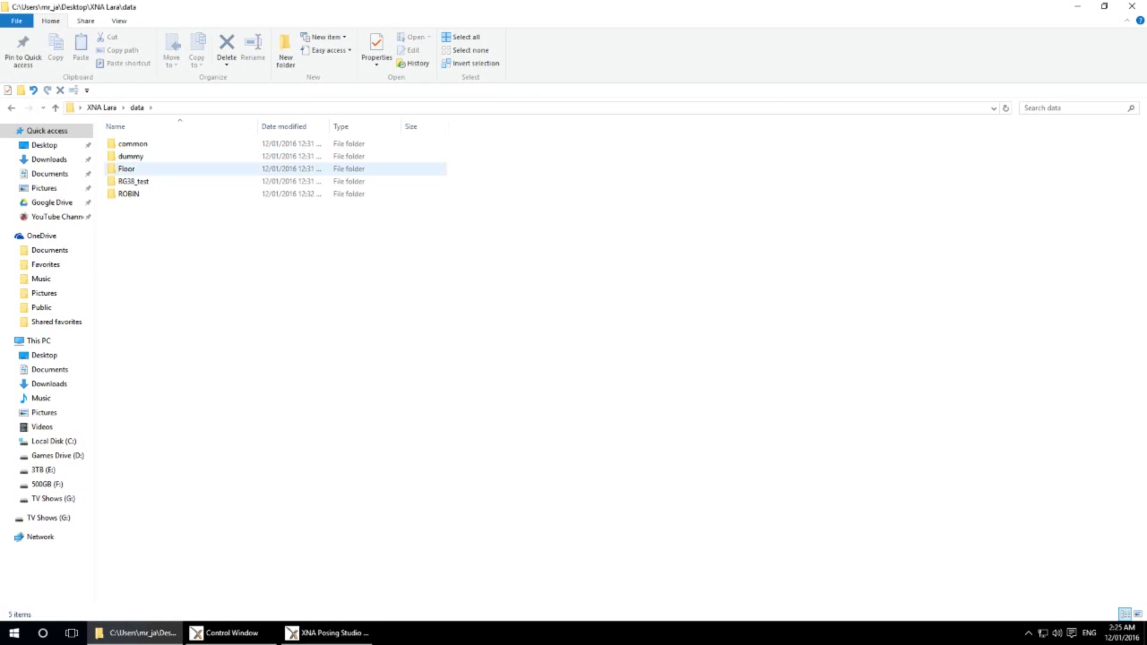
double_click(128, 194)
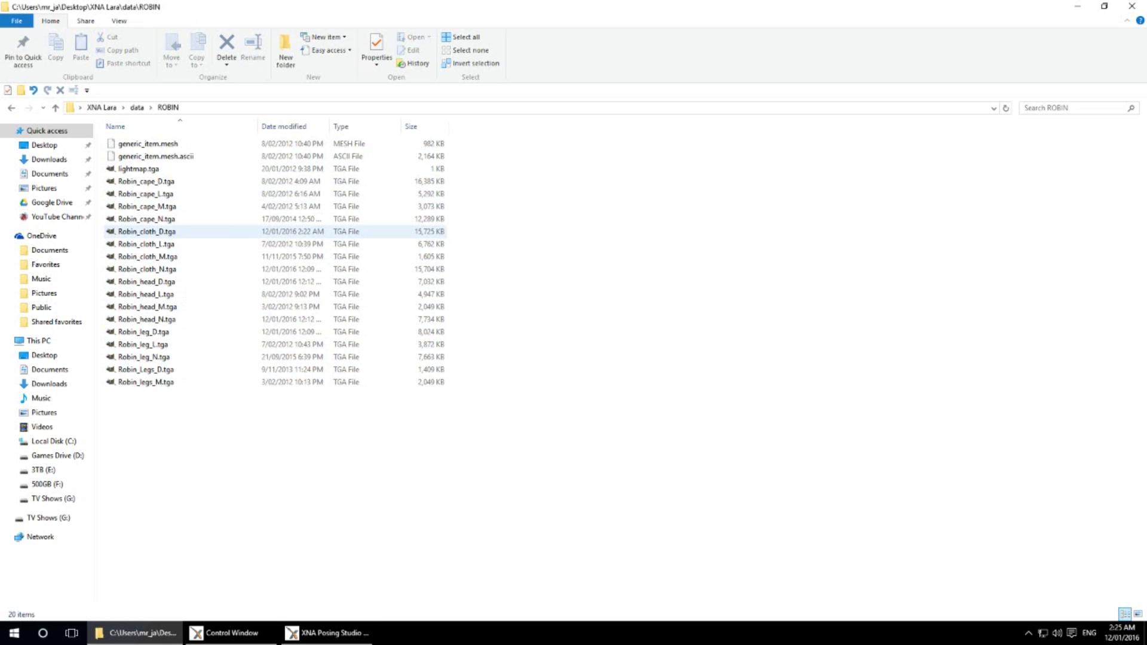
double_click(170, 232)
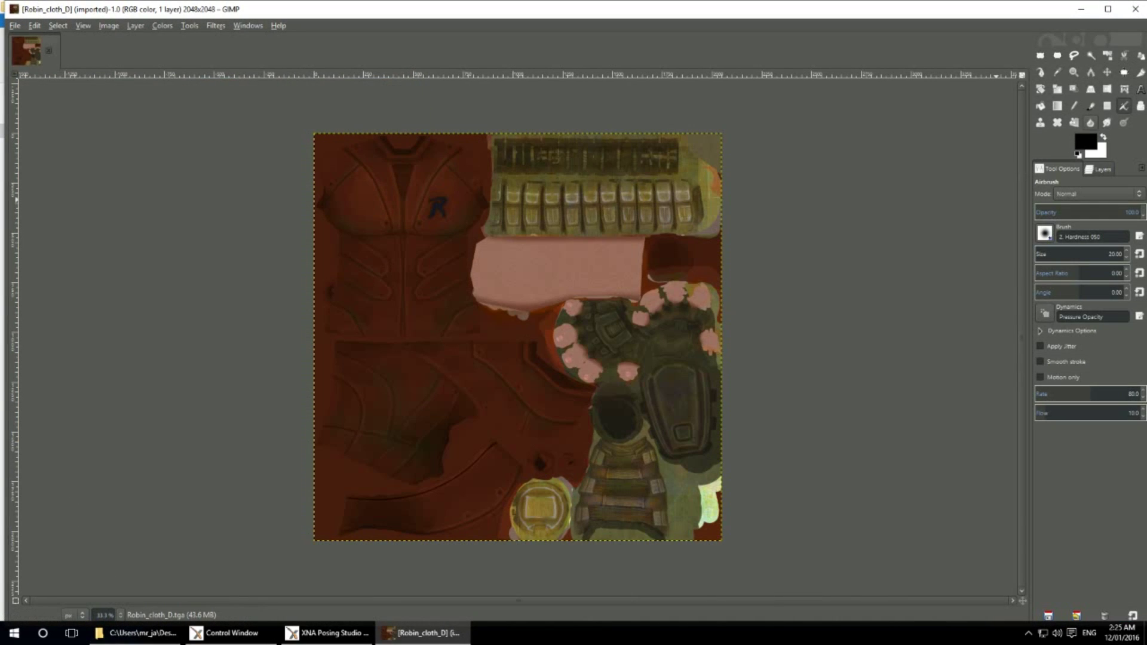
Paint Robin's chest grey with an enlarged Pencil in Color blend mode.
click(1075, 106)
click(1098, 194)
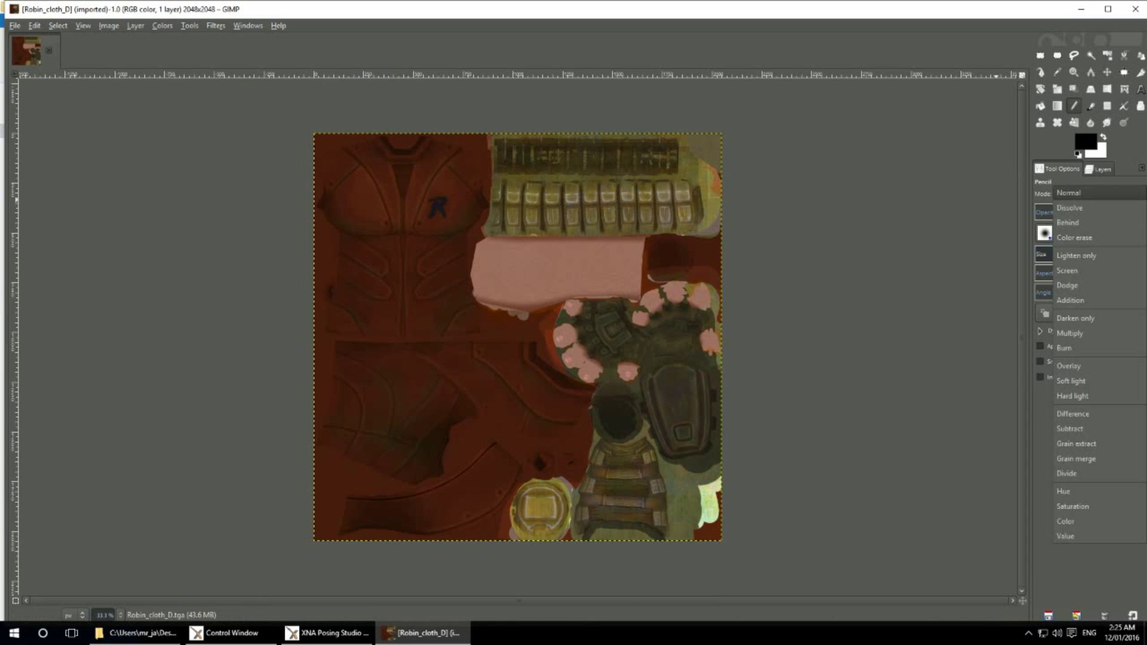
click(1098, 507)
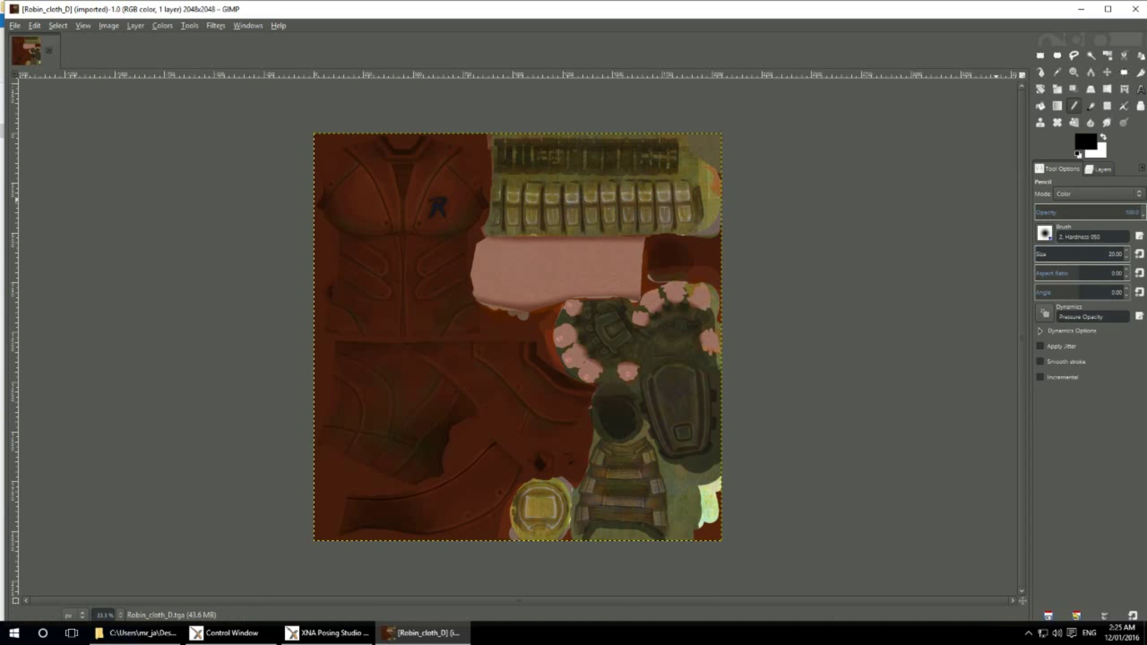
drag(417, 236, 398, 327)
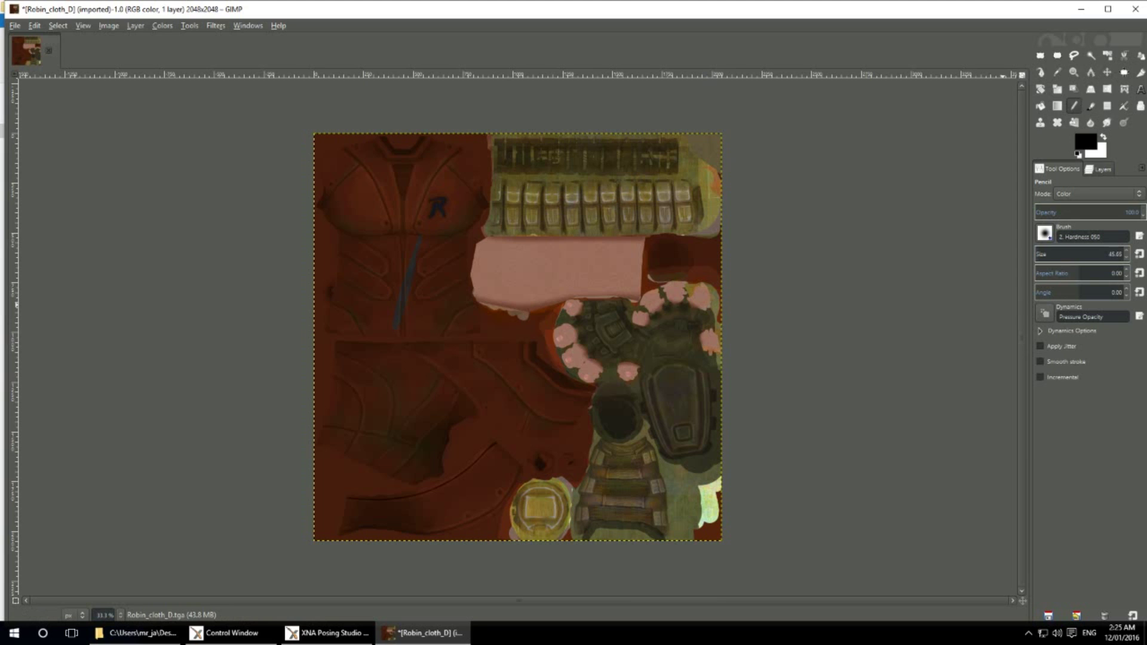
drag(342, 226, 363, 332)
click(1046, 254)
mouse_move(371, 156)
mouse_down()
mouse_move(427, 189)
mouse_move(372, 346)
mouse_move(486, 484)
mouse_move(453, 320)
mouse_move(508, 395)
mouse_up()
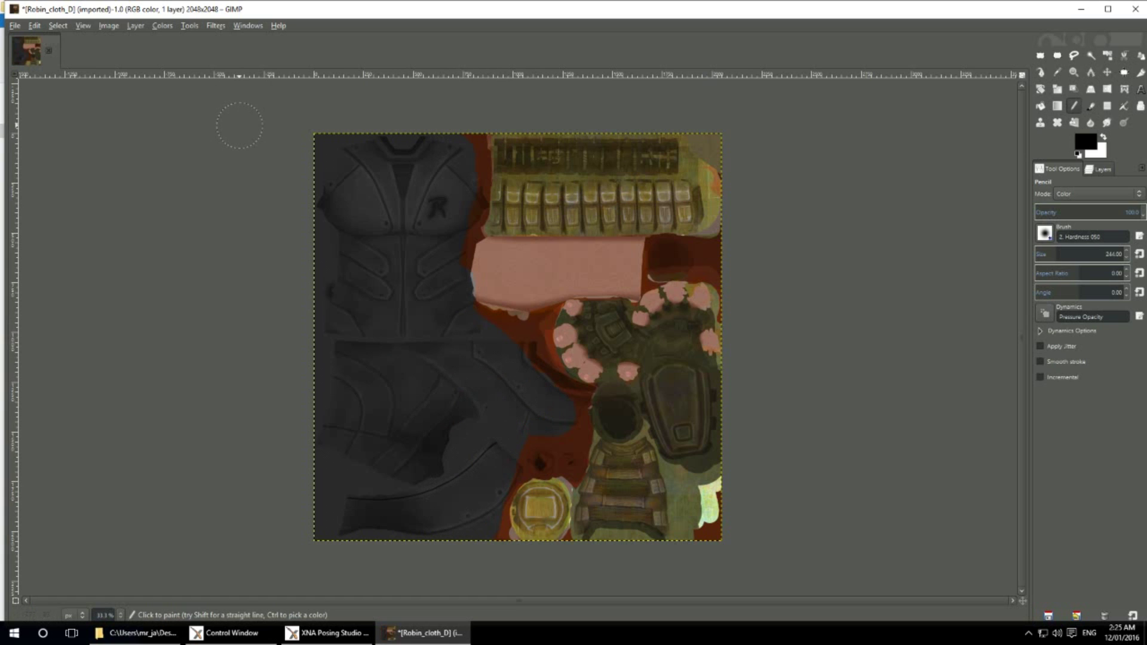
Export the texture as Robin_cloth_D.tga, then close it discarding changes.
key(ctrl+shift+e)
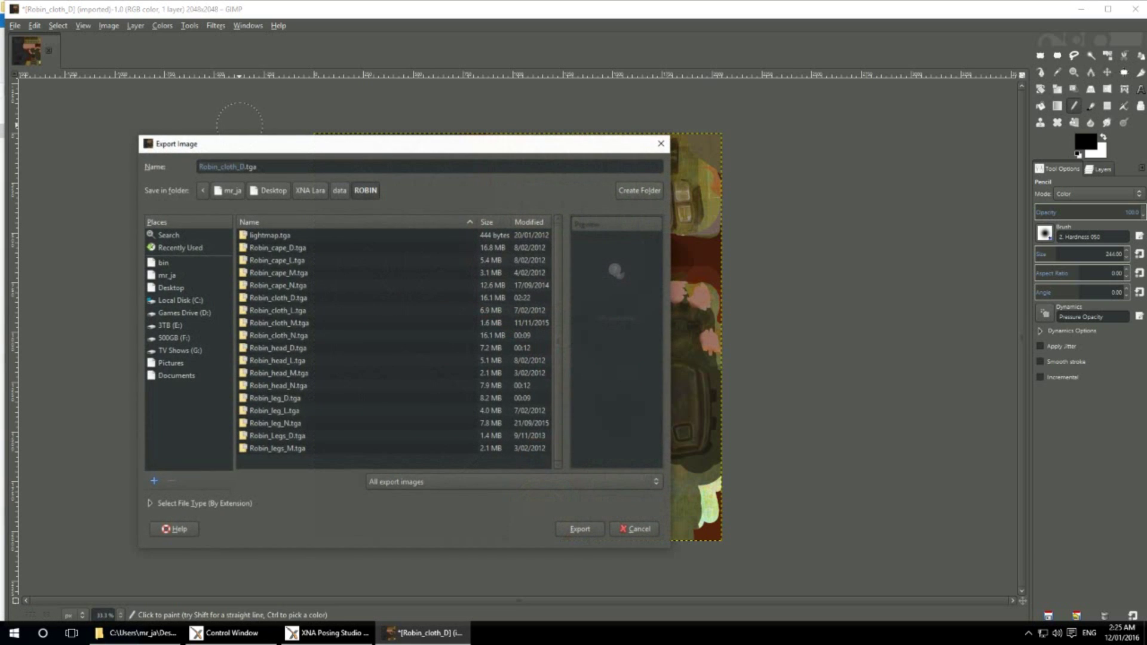
key(Return)
key(Return)
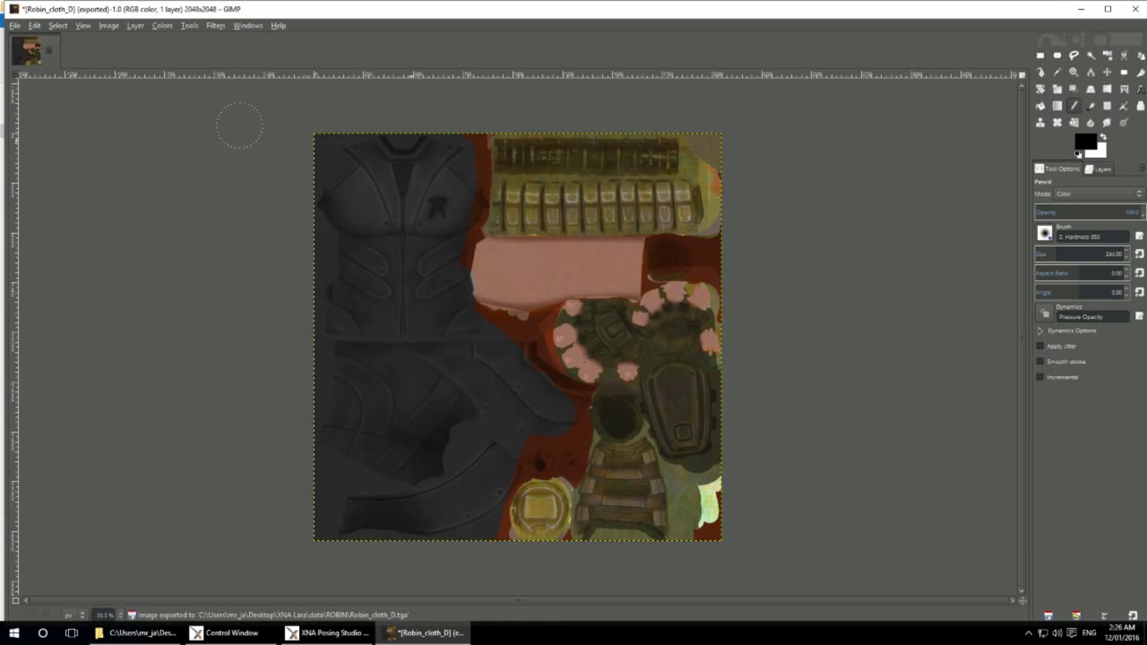
key(ctrl+w)
key(ctrl+d)
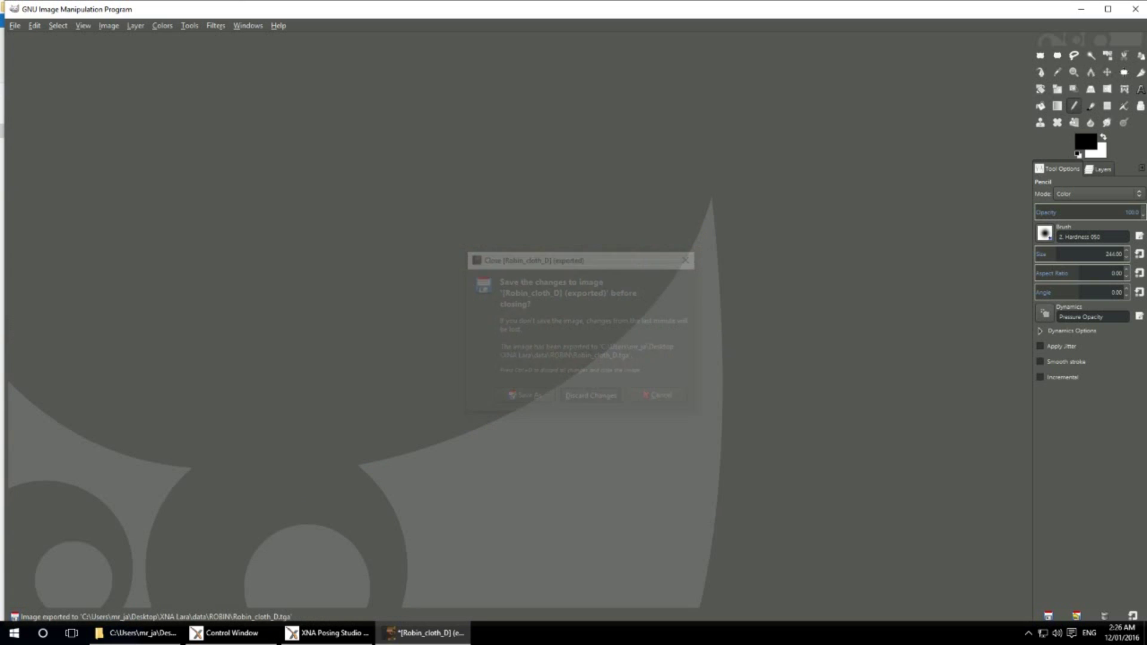
key(alt+Tab)
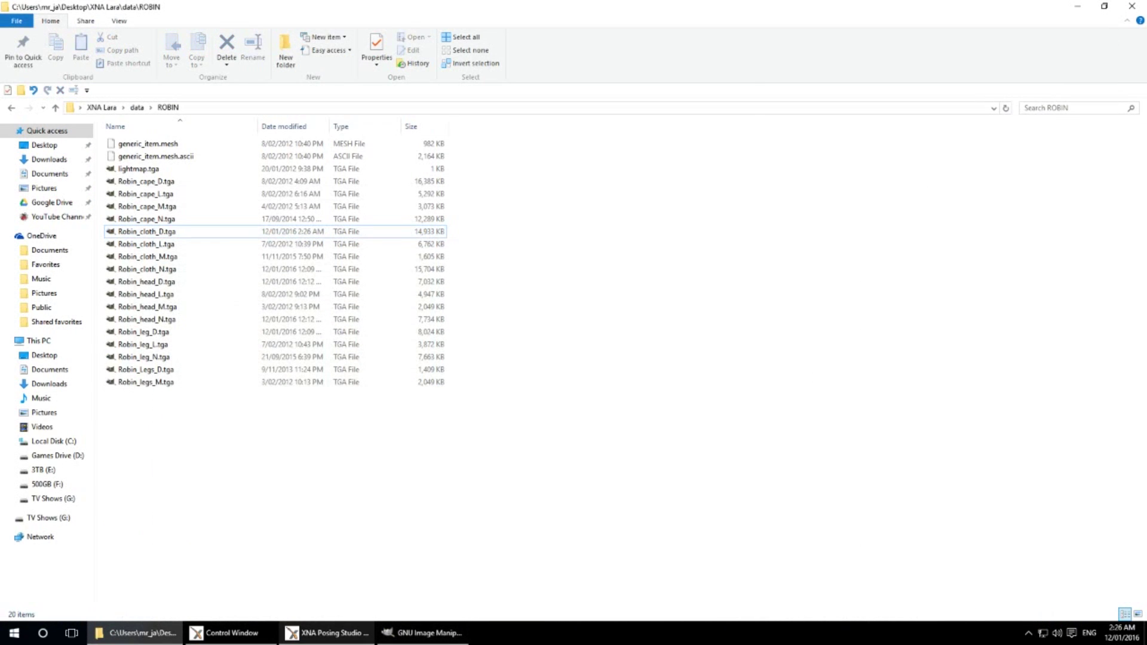
Return to XNA Posing Studio's Control Window and reach File > Reload textures (F8).
key(alt+Tab)
key(alt+Tab)
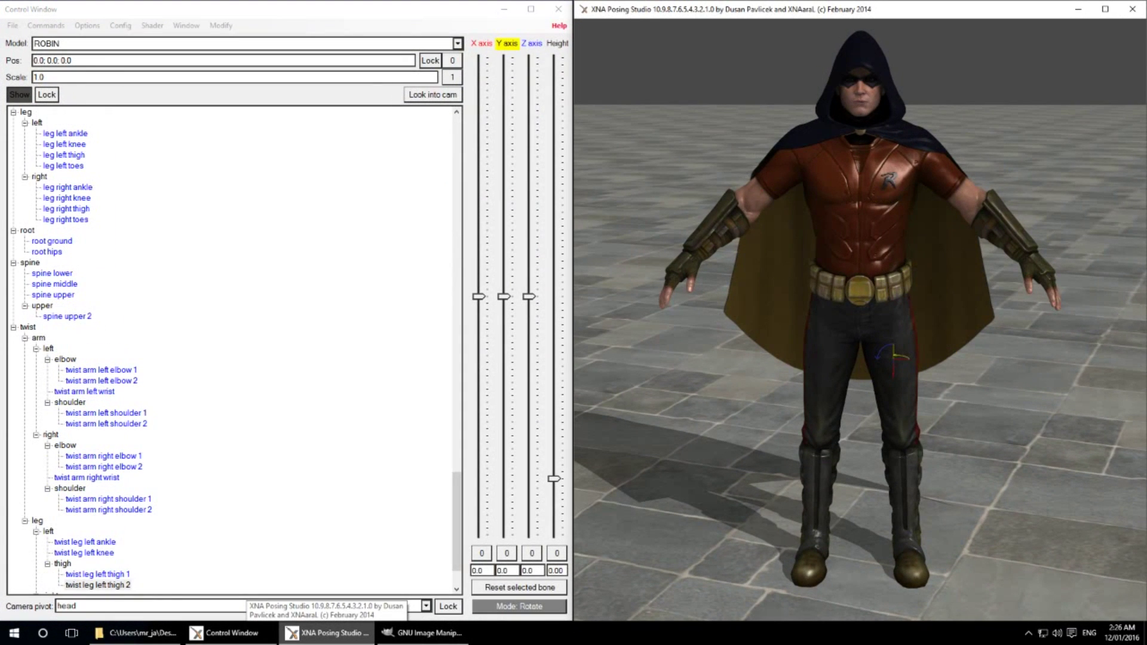
key(alt+Tab)
key(alt+f)
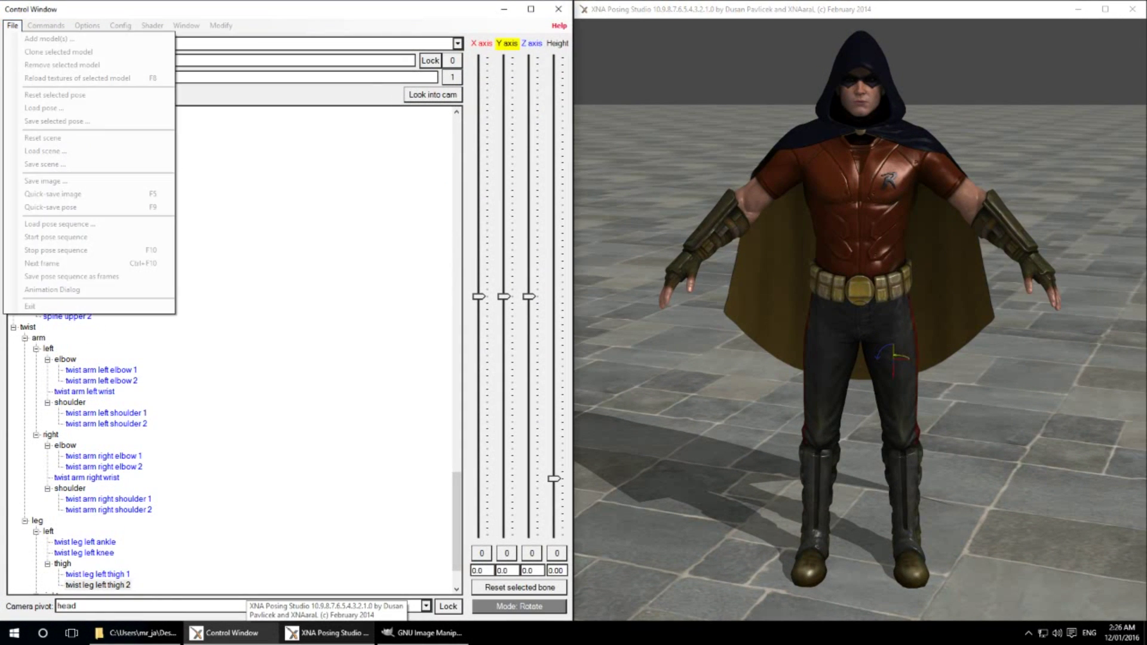
key(Down)
key(Down)
key(Down)
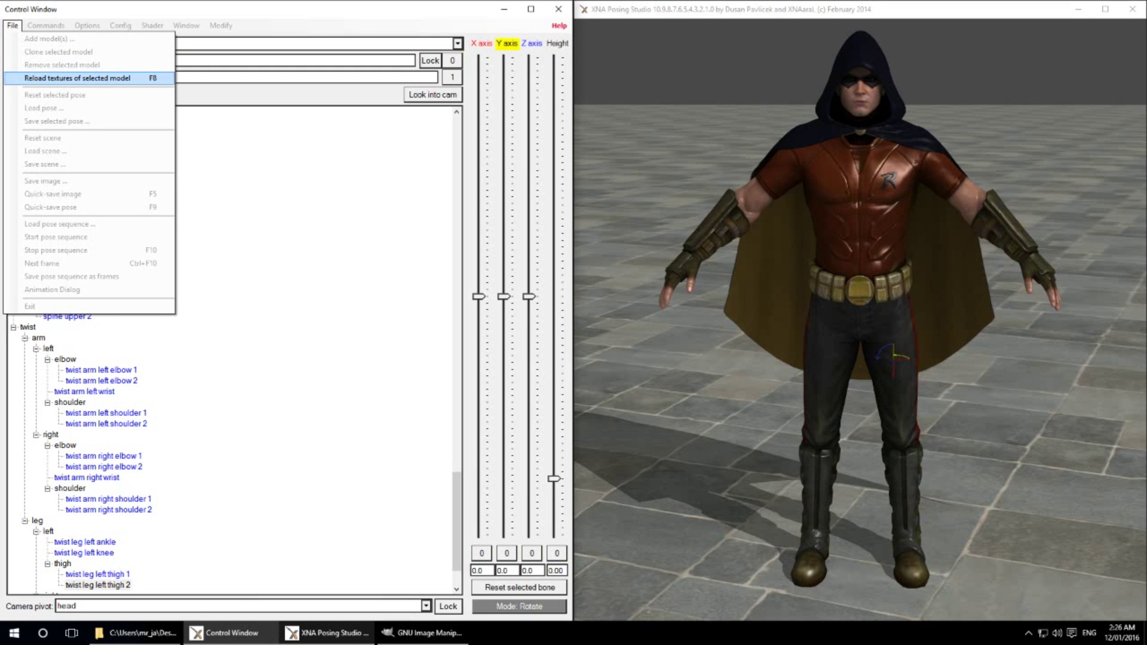
Reload Robin's textures and inspect the new dark grey torso in the 3D view.
key(Return)
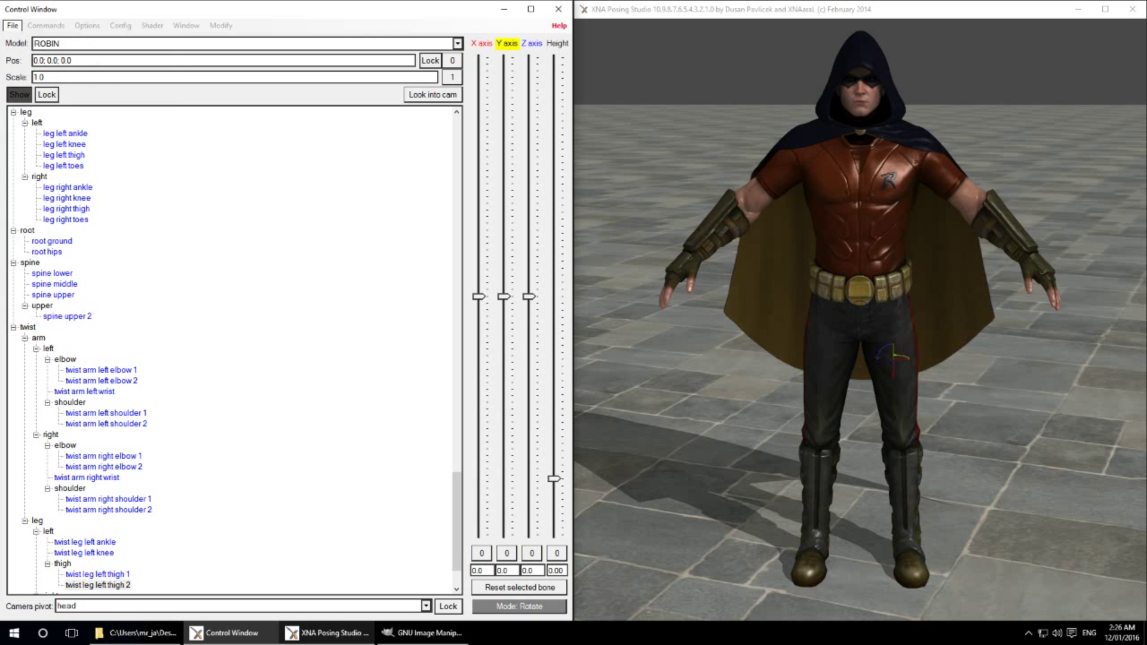
key(alt+Tab)
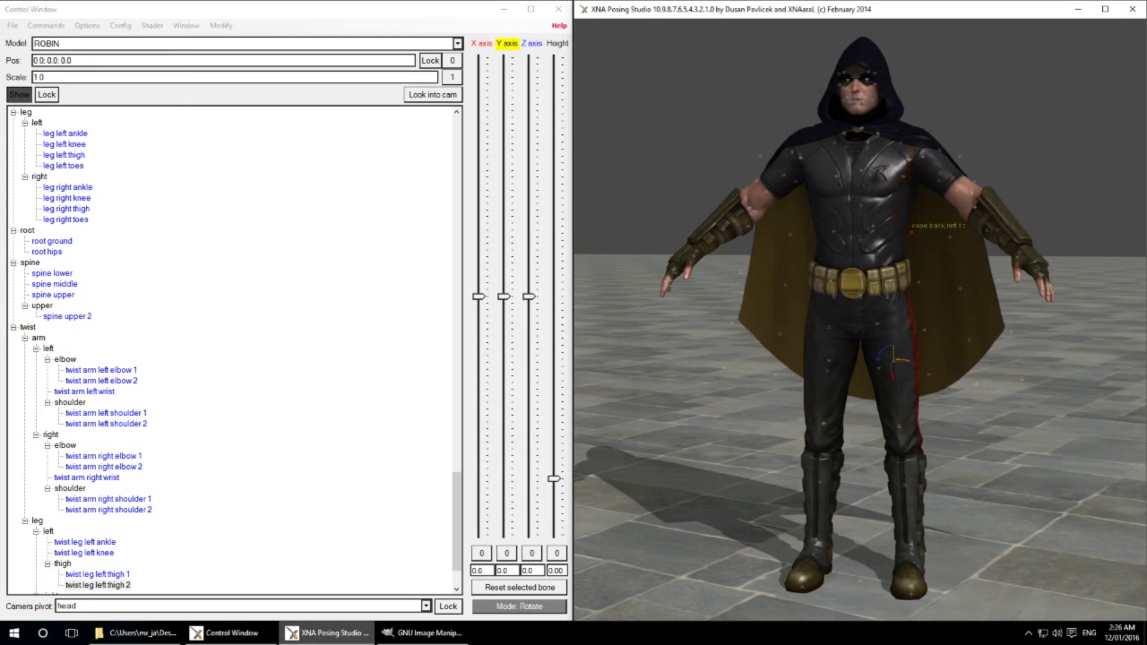
scroll(860, 320, up, 5)
scroll(860, 320, down, 2)
scroll(860, 321, down, 1)
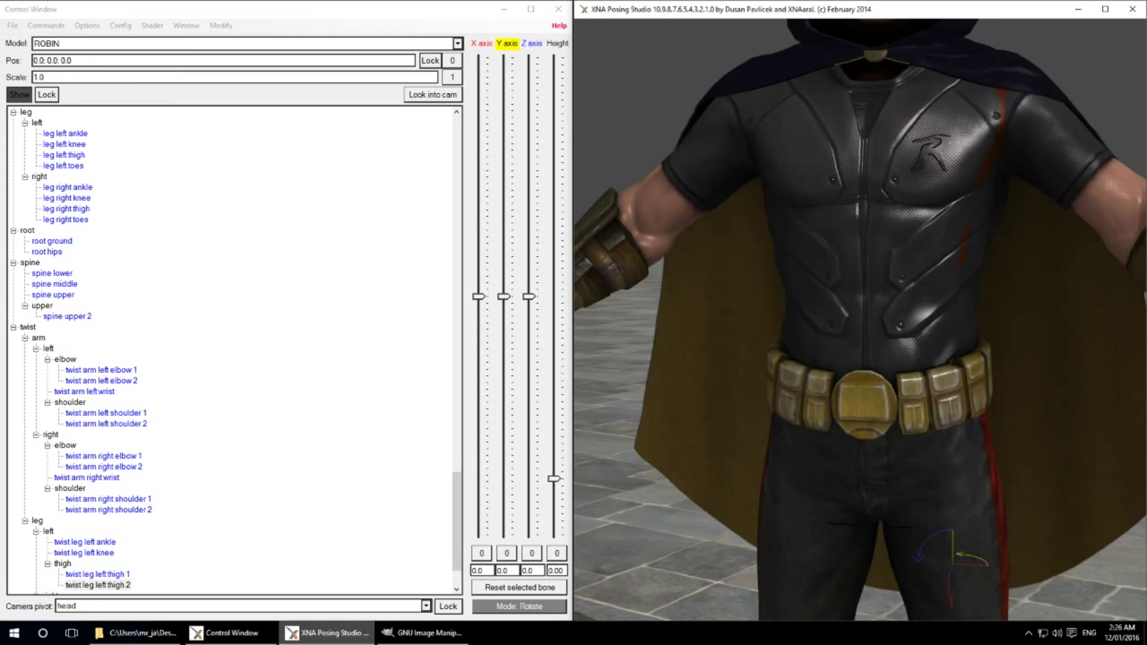
scroll(861, 319, down, 2)
middle_drag(860, 320, 860, 376)
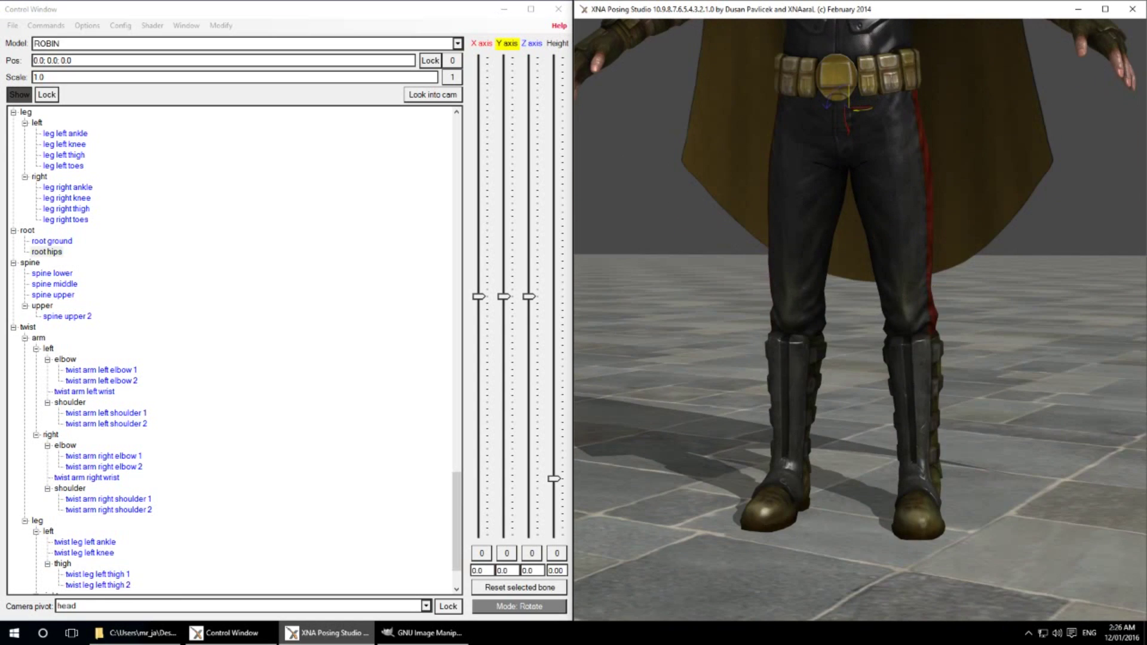
scroll(862, 374, down, 3)
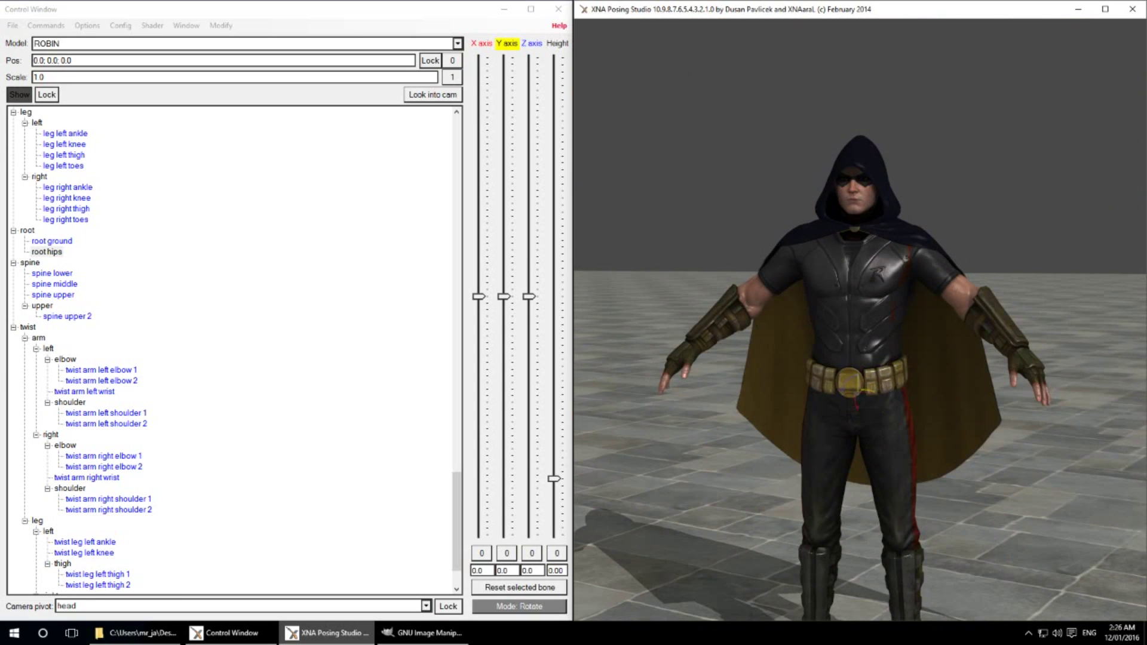
right_drag(859, 365, 903, 375)
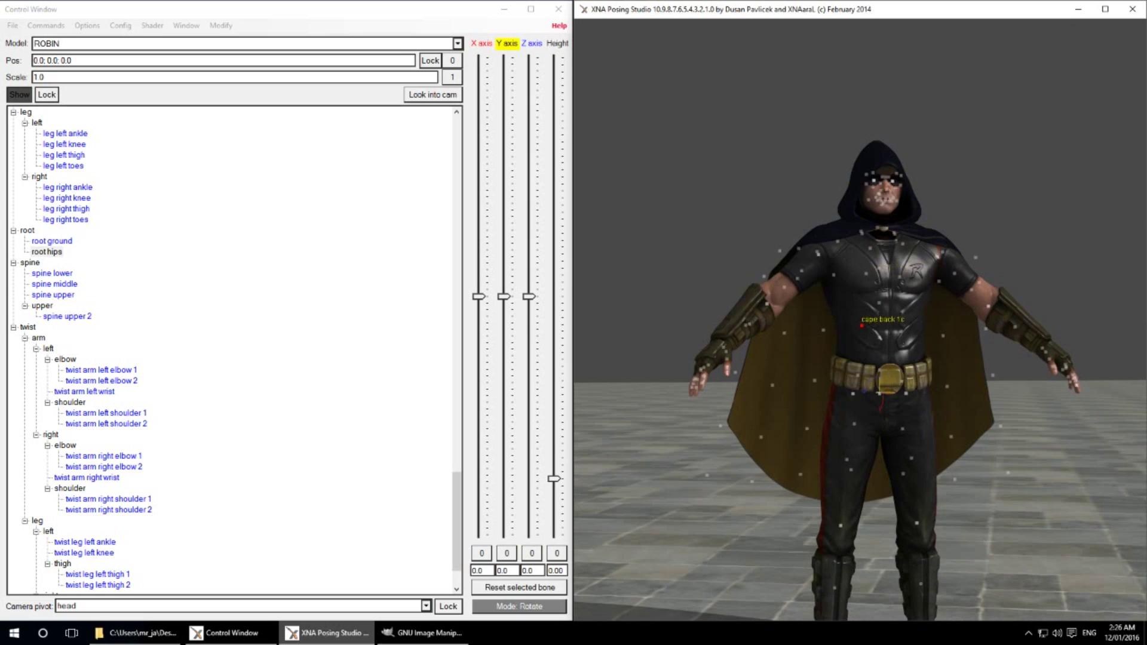
click(87, 26)
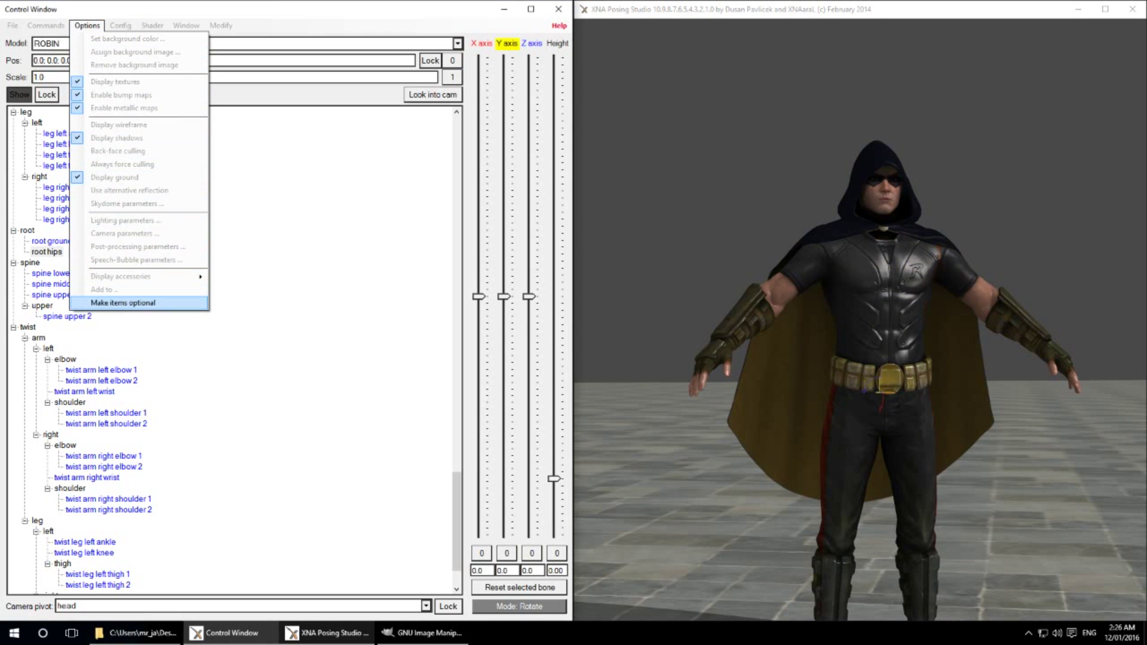
Make the 24_legs mesh optional and answer the display-by-default question.
click(123, 302)
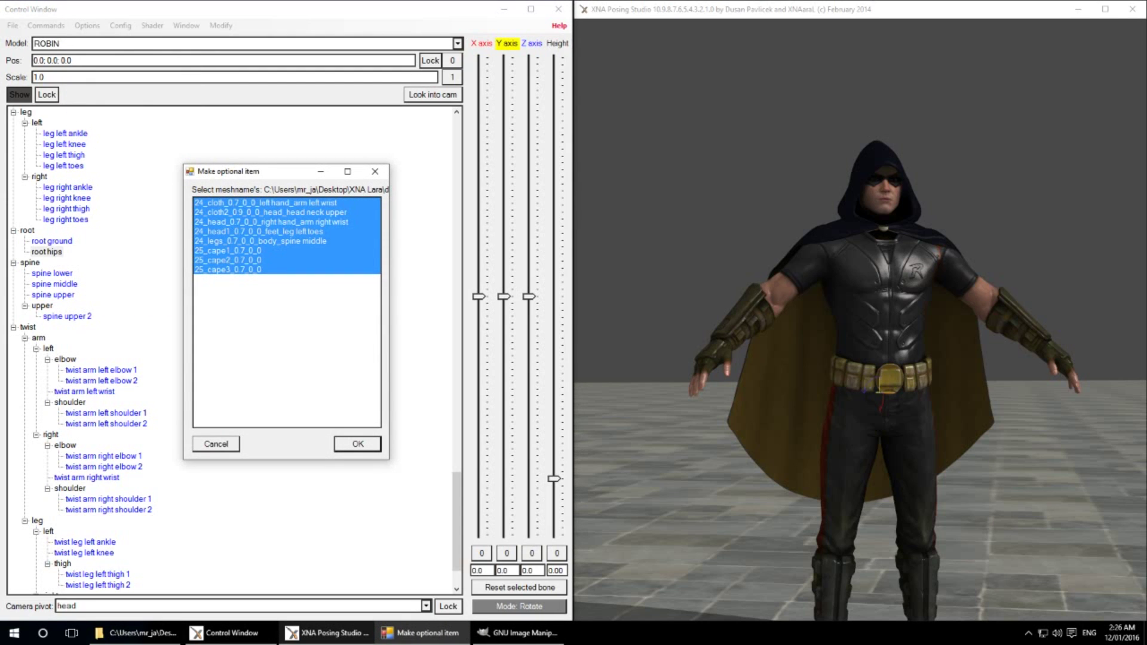
click(269, 213)
key(Down)
key(Down)
key(Down)
key(Down)
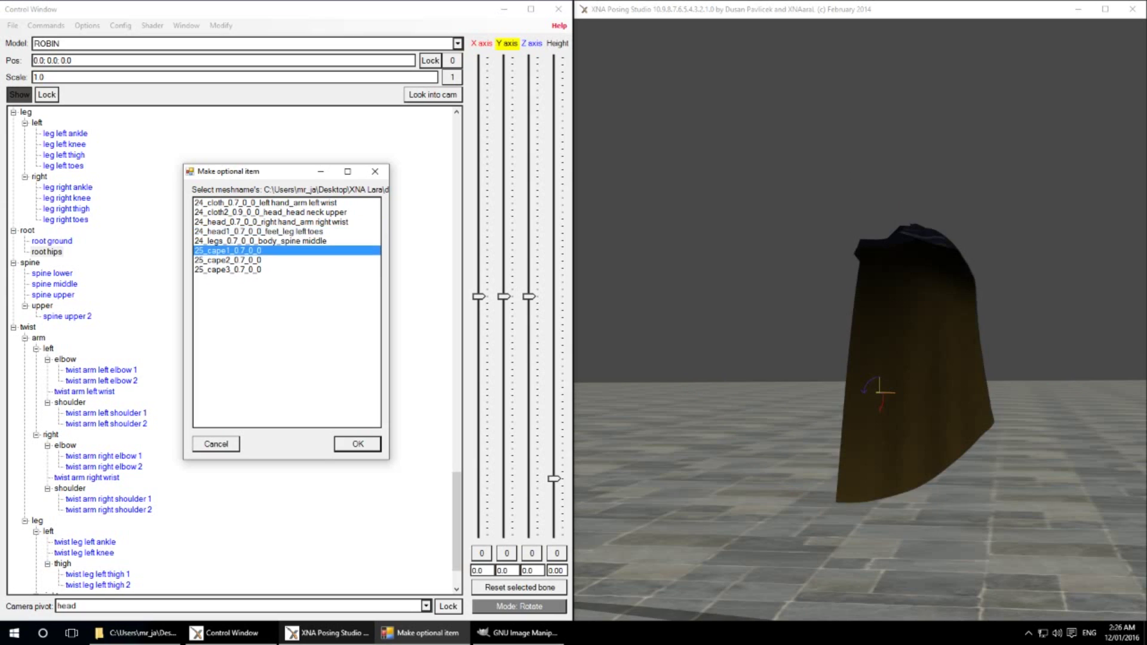
key(Up)
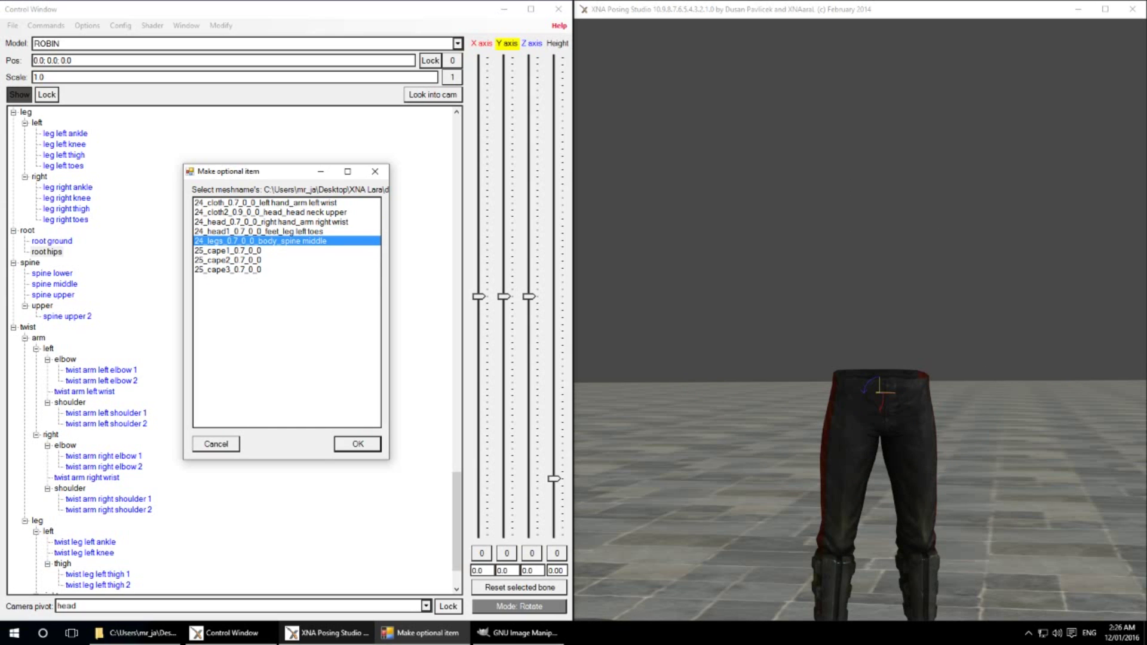
key(Return)
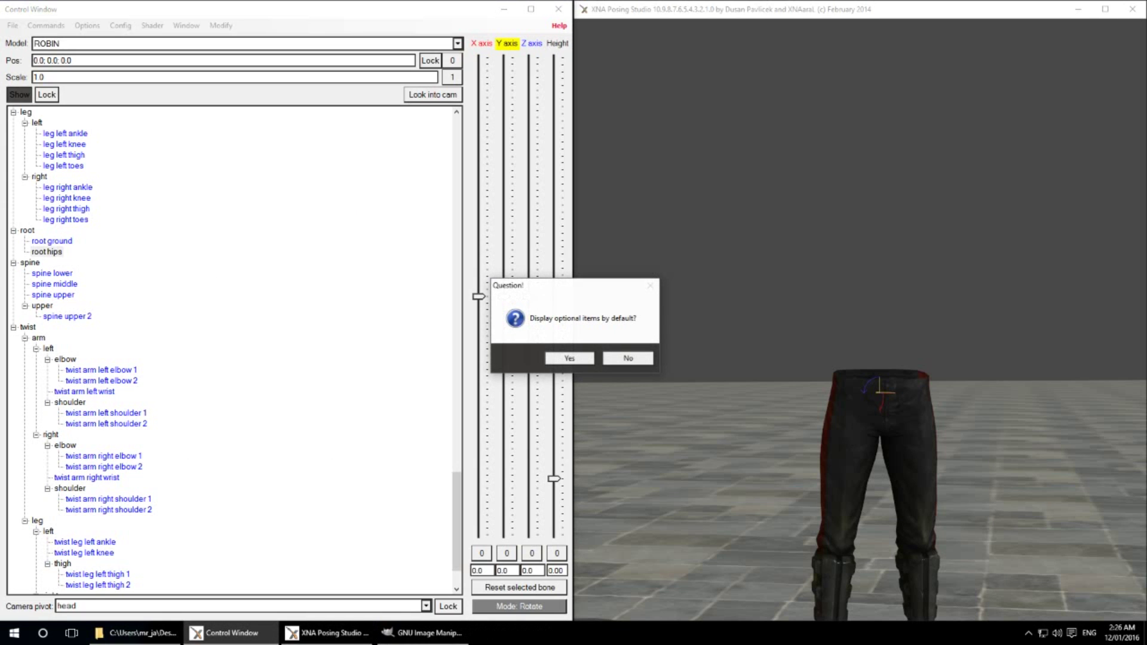
key(Return)
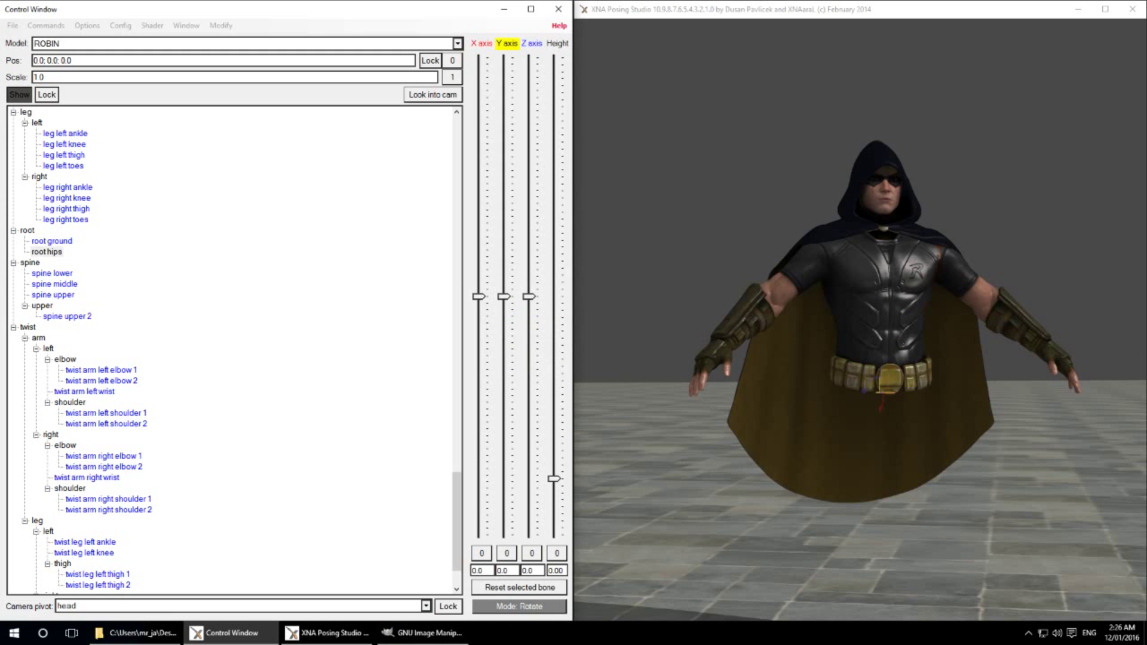
drag(860, 359, 906, 322)
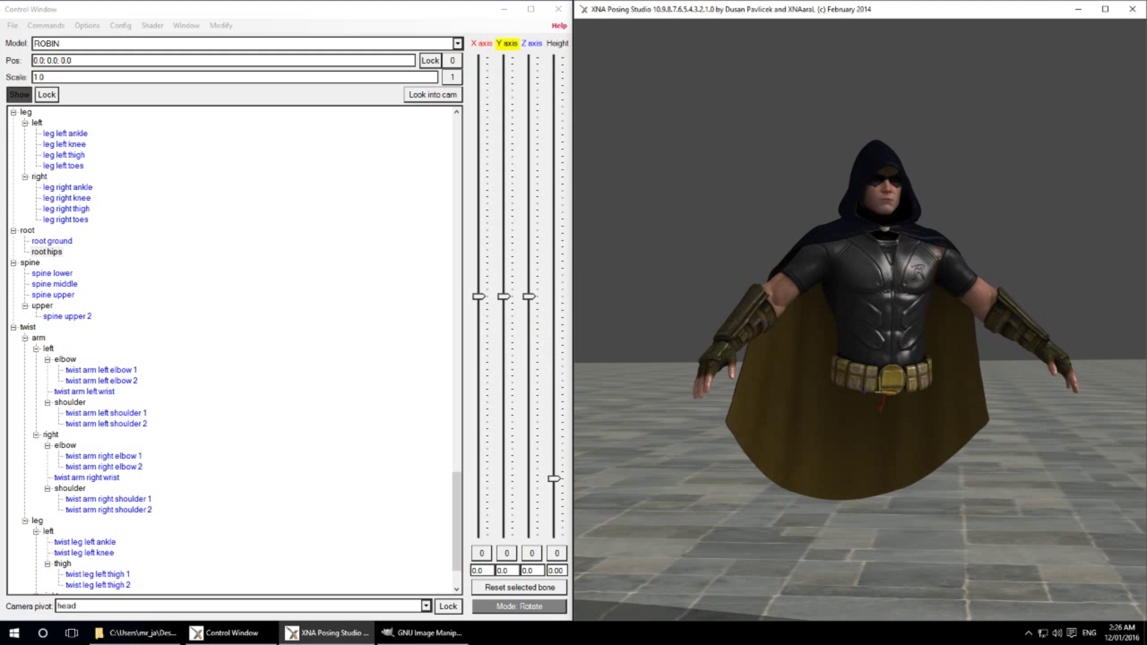
Make all selected meshes optional again, then orbit around the restored caped figure.
click(87, 25)
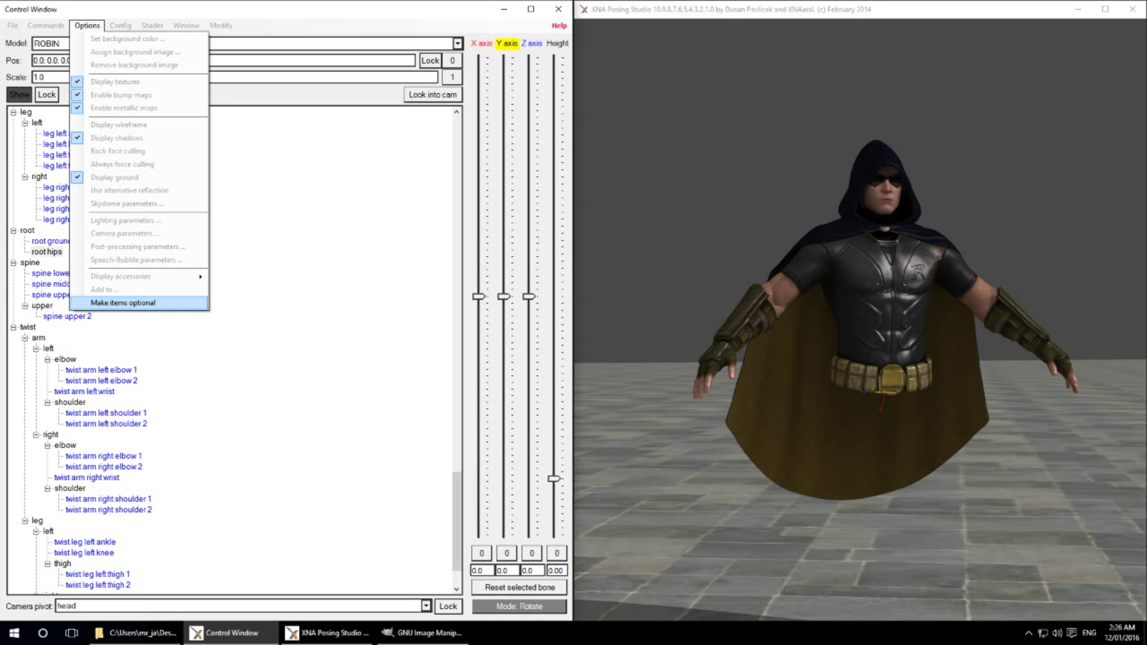
key(Return)
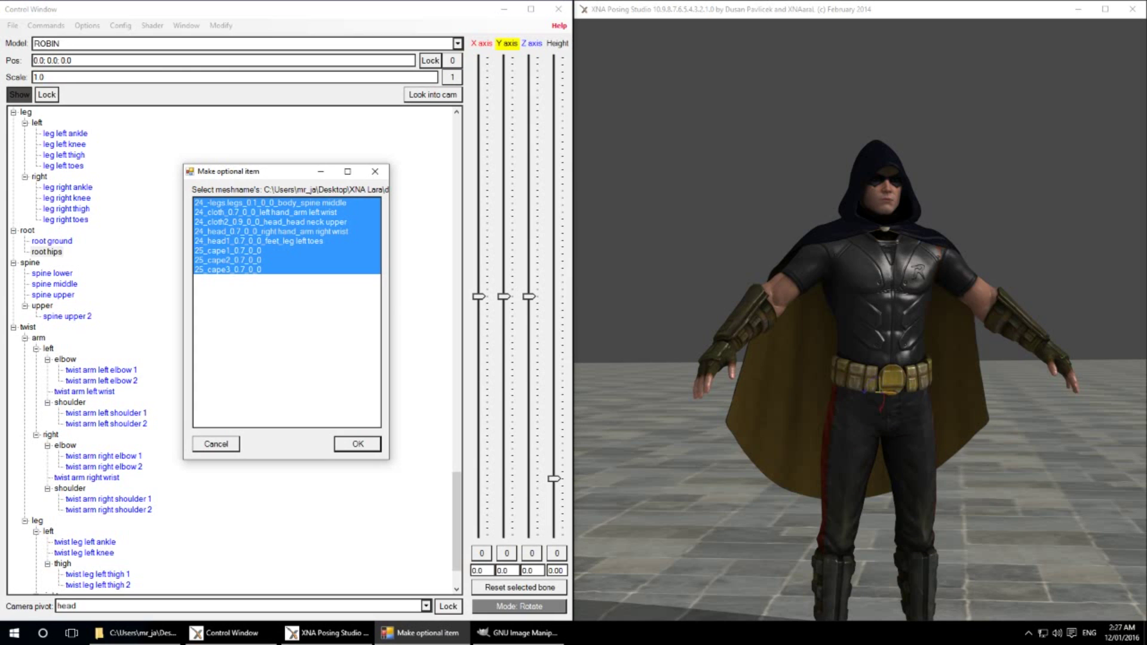
key(Return)
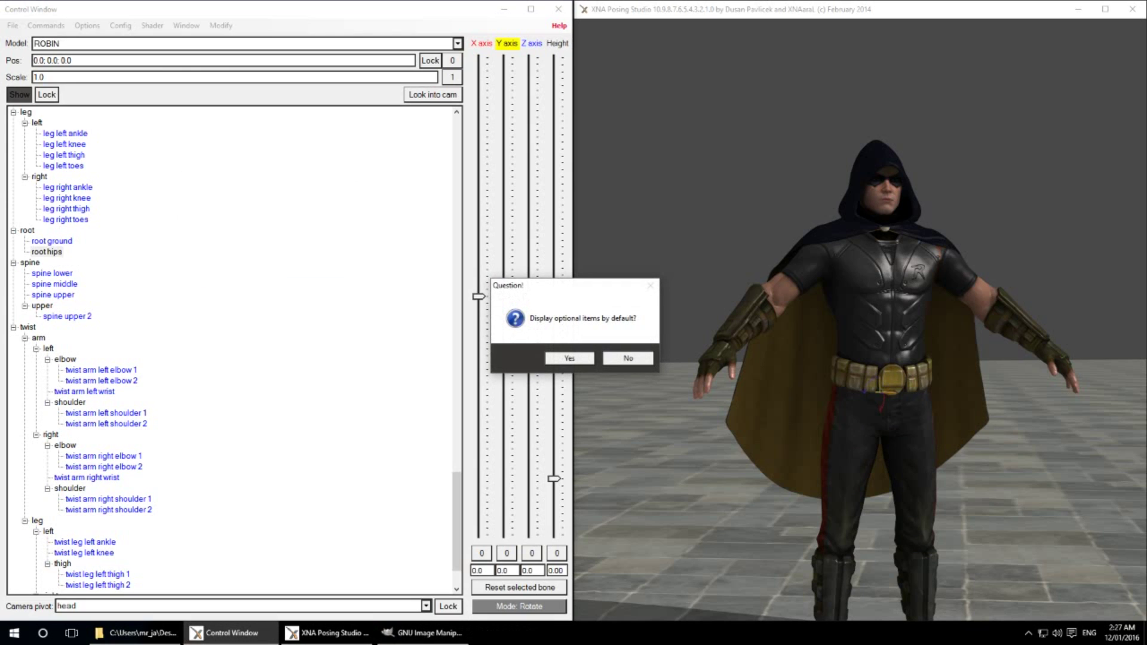
key(Return)
mouse_move(950, 466)
mouse_down()
mouse_move(901, 386)
mouse_move(1003, 385)
mouse_up()
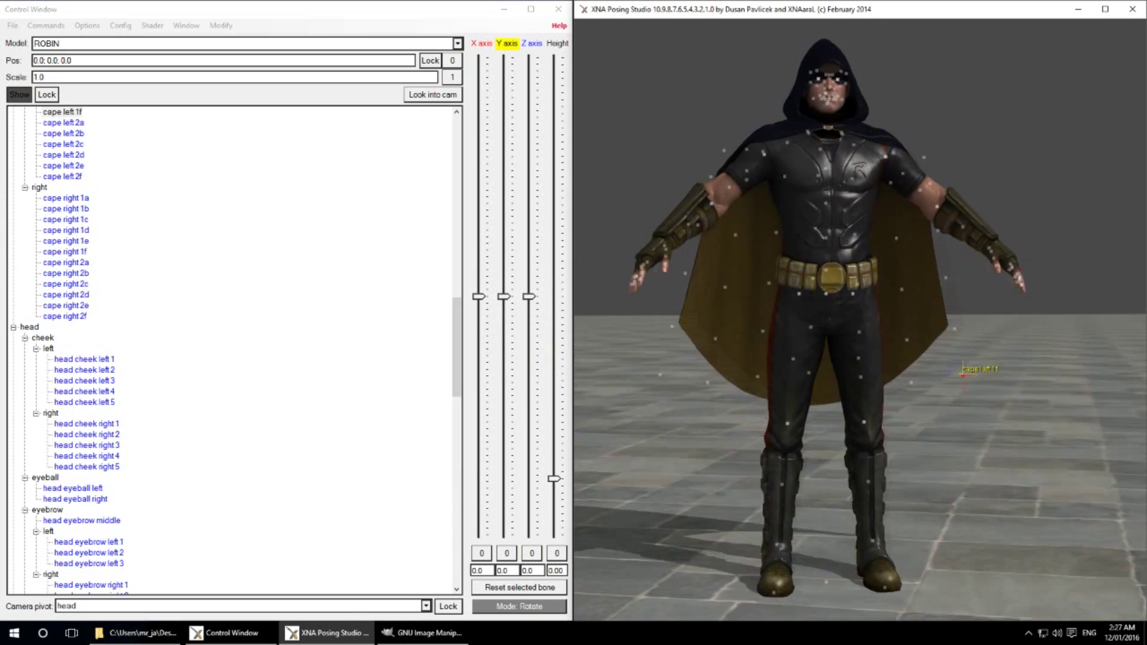
drag(865, 354, 856, 355)
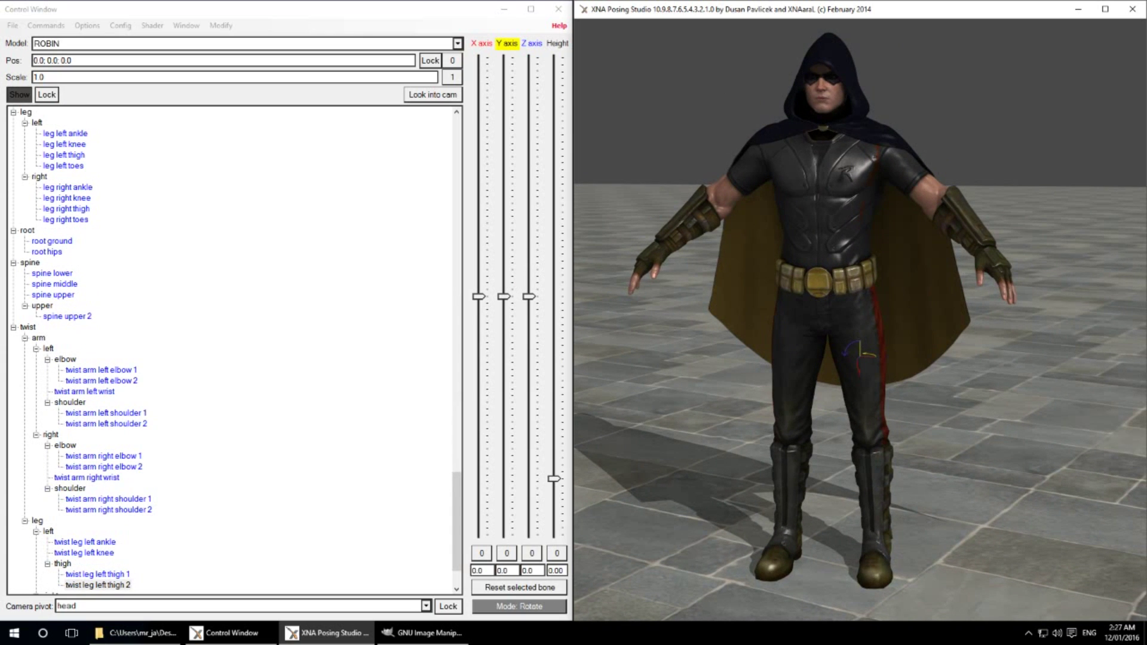
Open and then dismiss the Control Window's File commands.
key(alt+Tab)
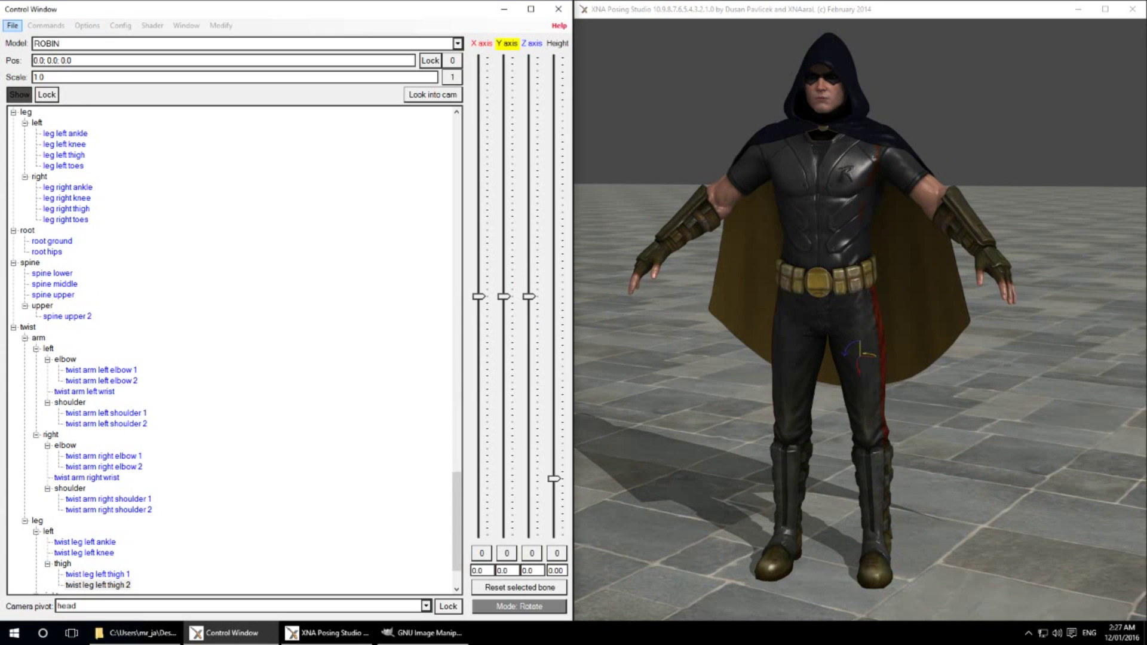
key(Return)
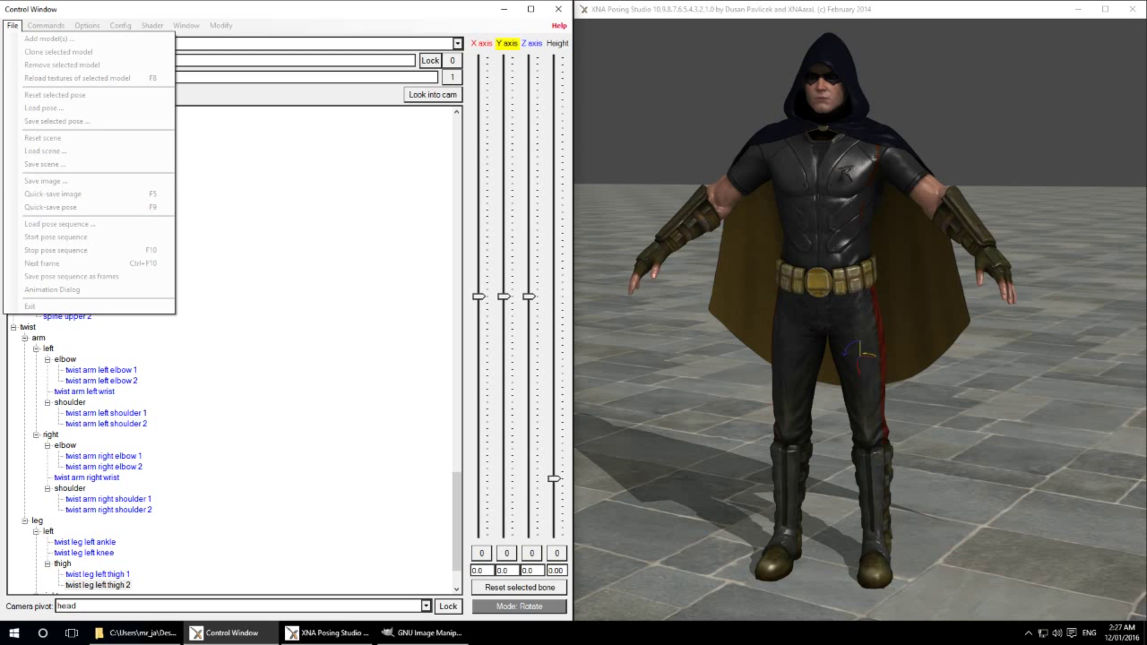
key(Escape)
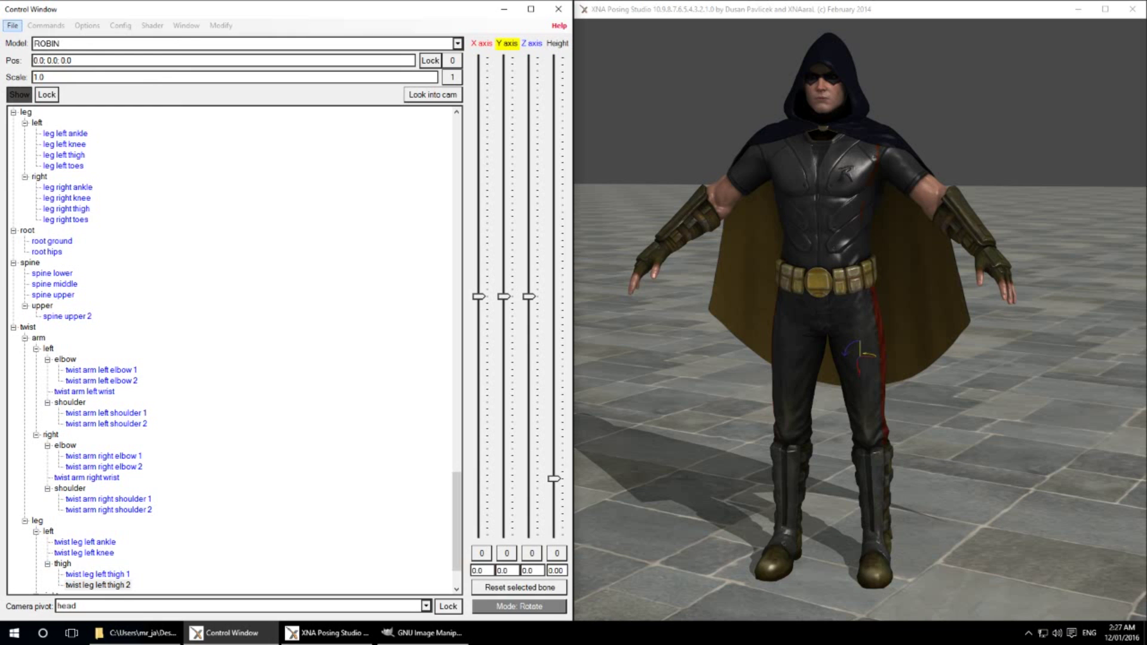
key(Escape)
key(alt+Tab)
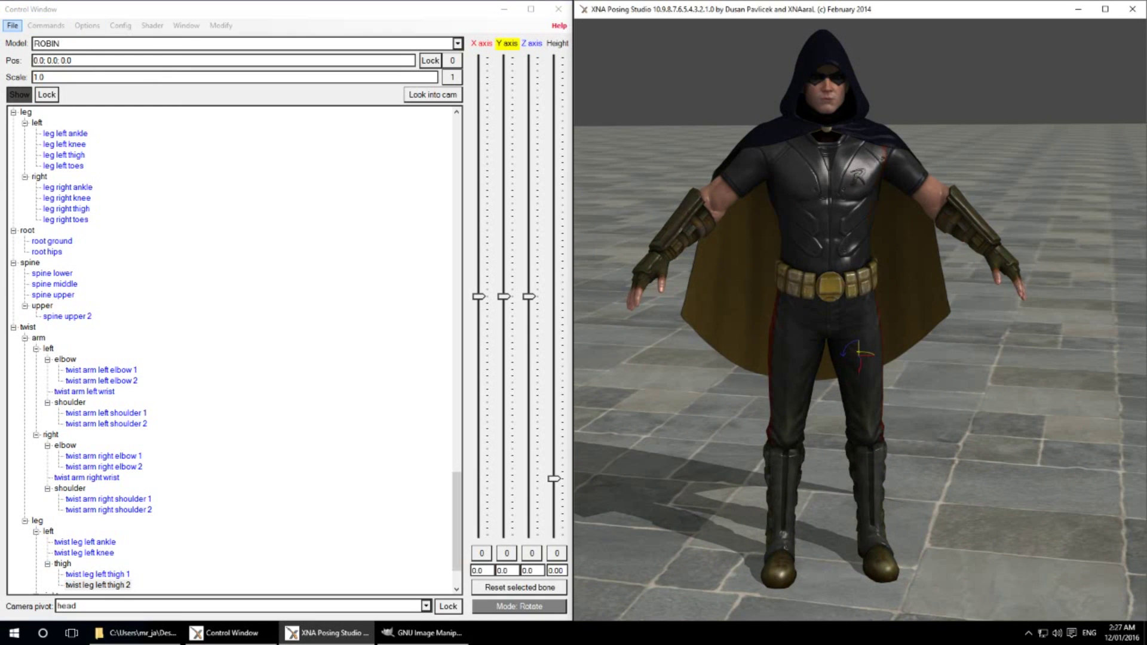
Remove the selected Robin model from the scene, confirming Yes.
key(Down)
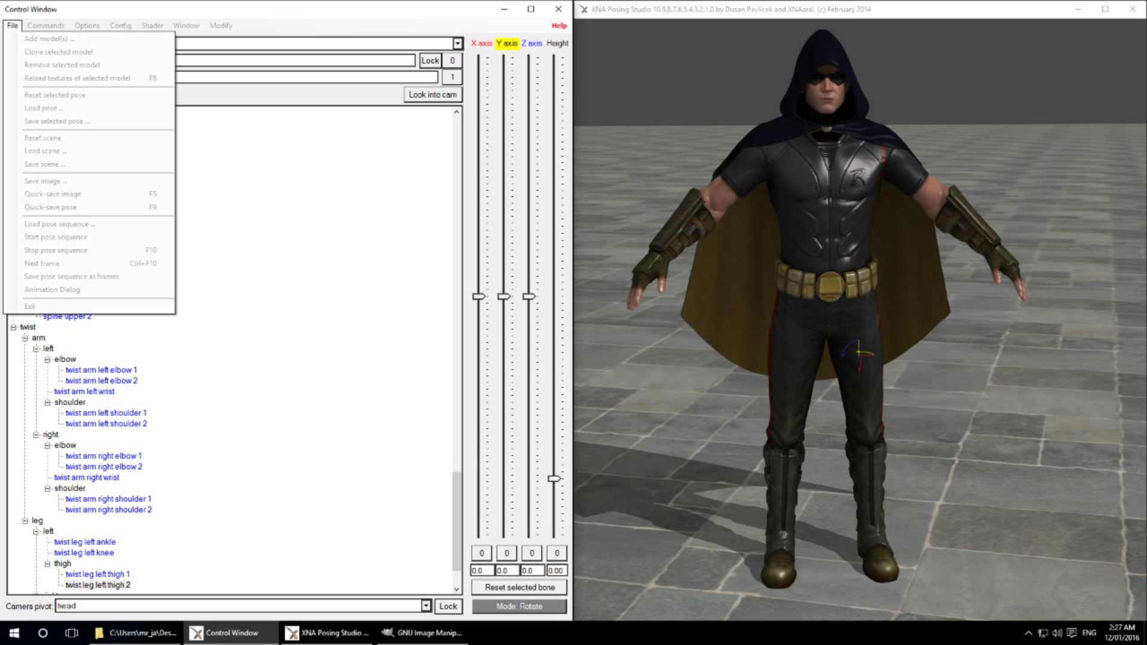
key(Down)
key(Down)
key(Down)
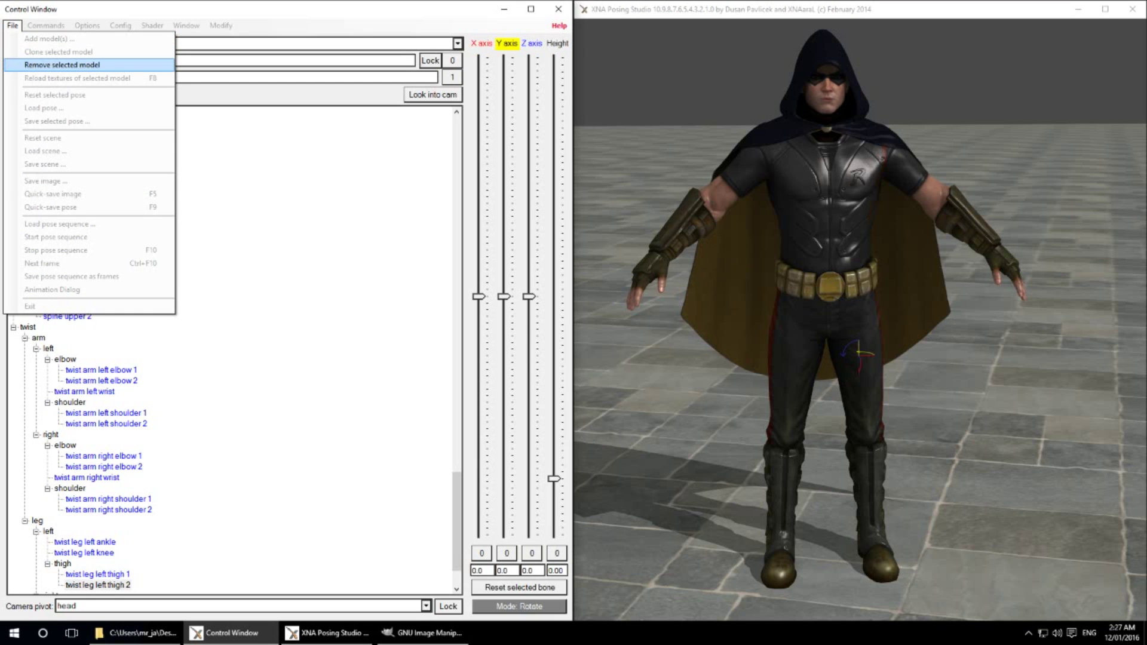
key(Return)
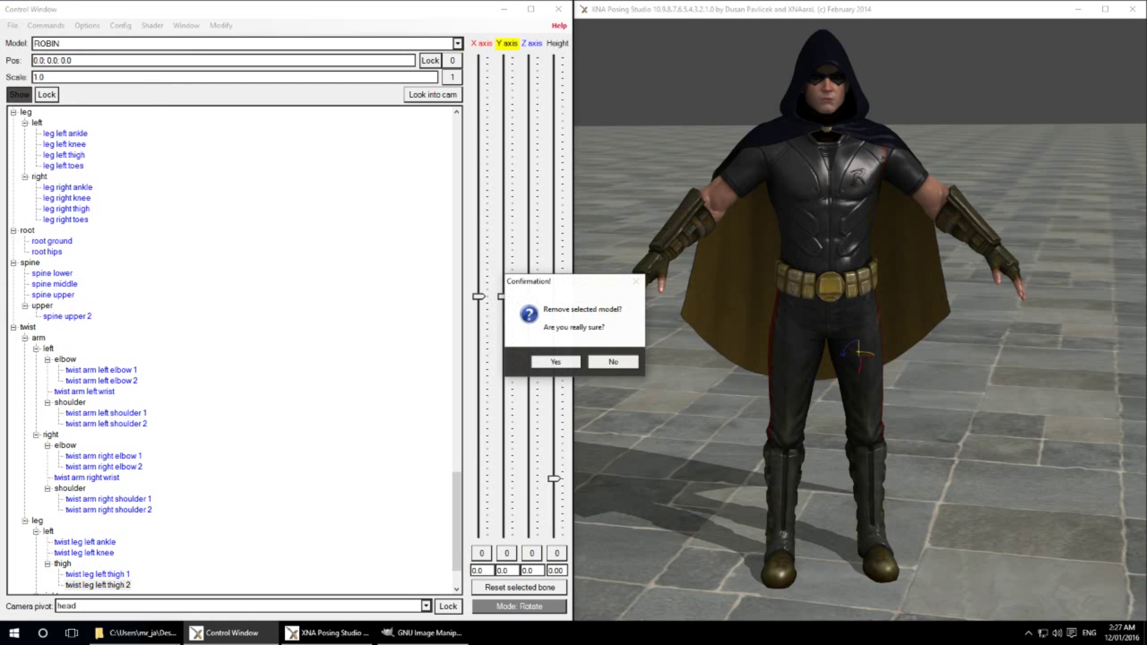
key(Return)
key(alt+Right)
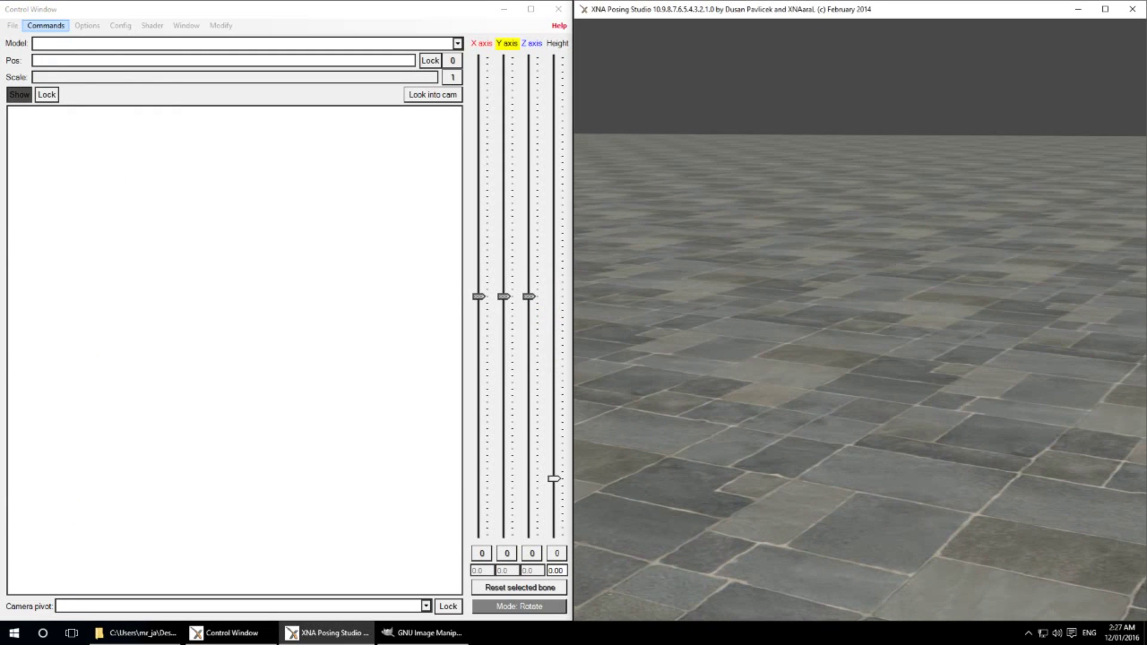
Add the ROBIN model back as ROBIN #2 and move the bone controls window aside.
key(Left)
key(Down)
key(Return)
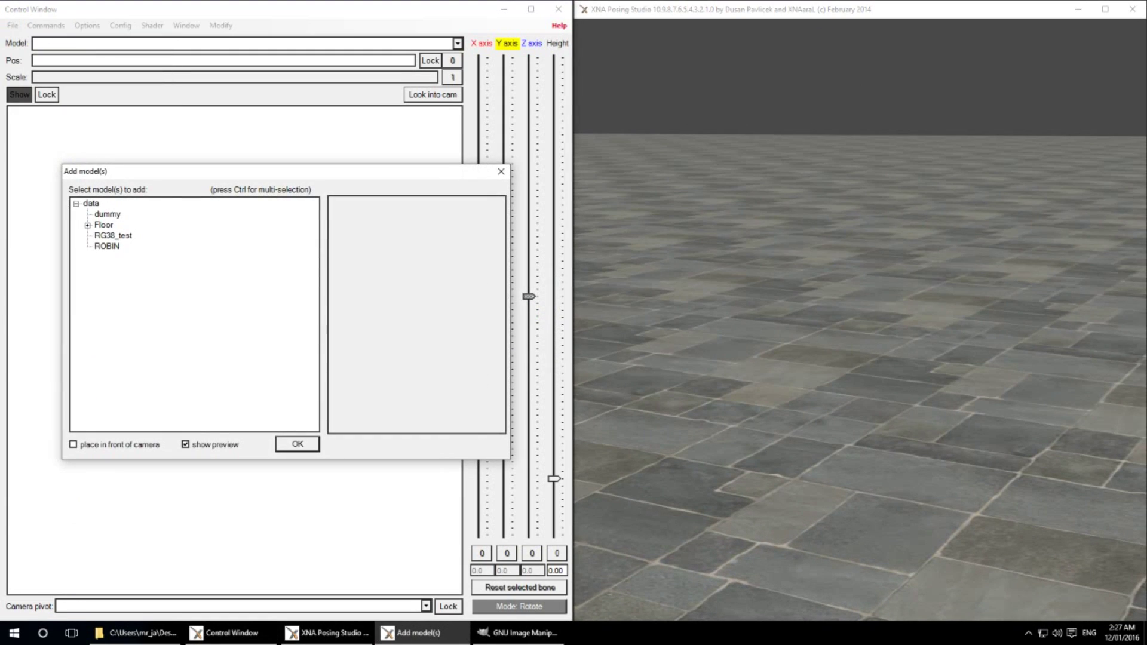
key(End)
key(Return)
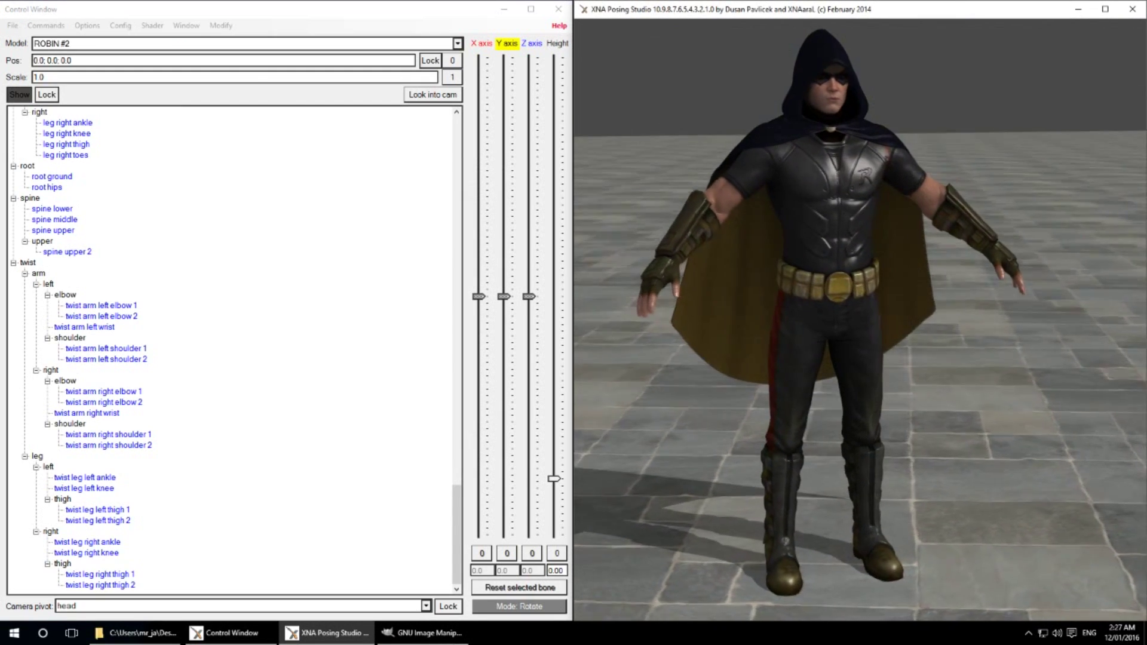
click(502, 9)
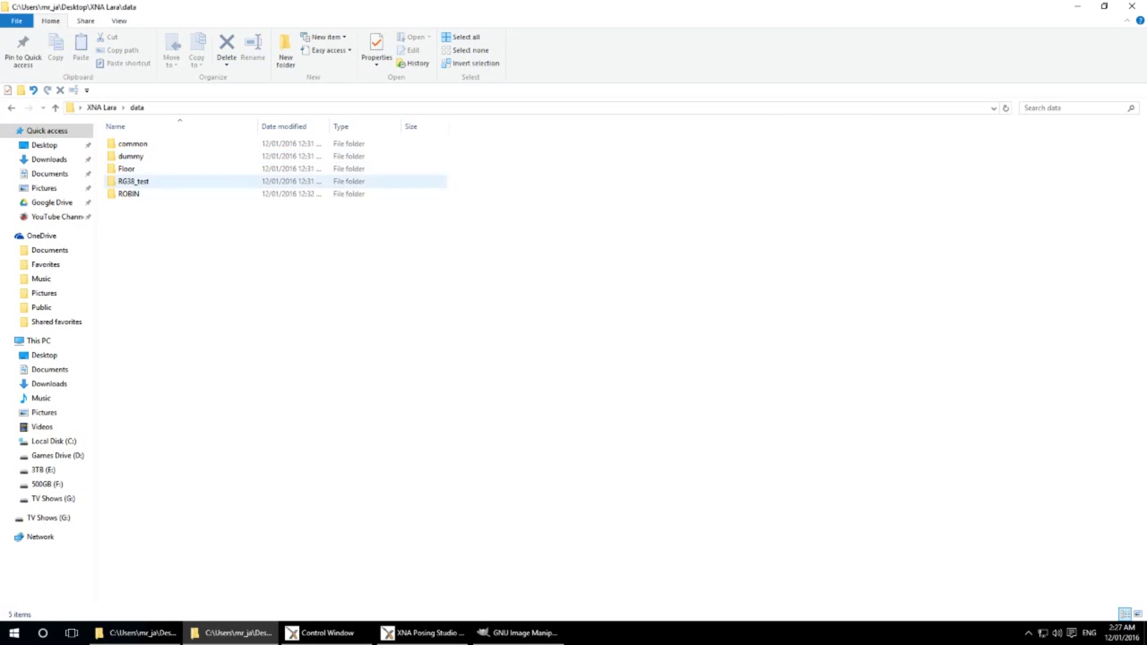
Reopen Robin_cloth_D.tga from the ROBIN folder in GIMP, copy the entire image, then minimize both windows.
double_click(130, 181)
double_click(143, 231)
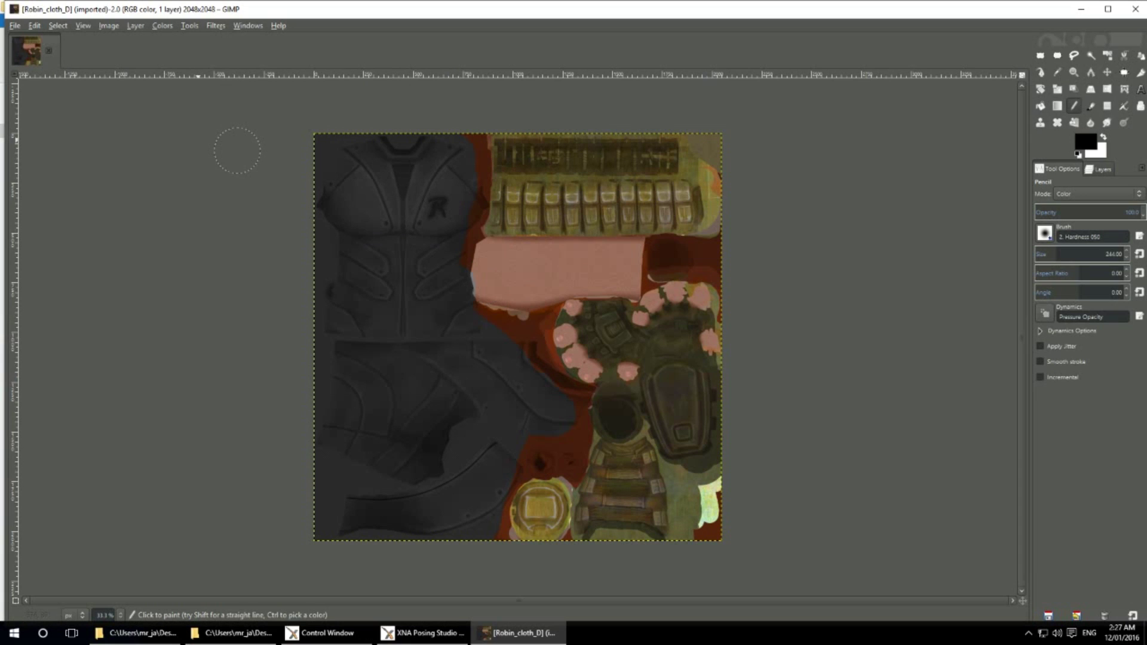
click(58, 25)
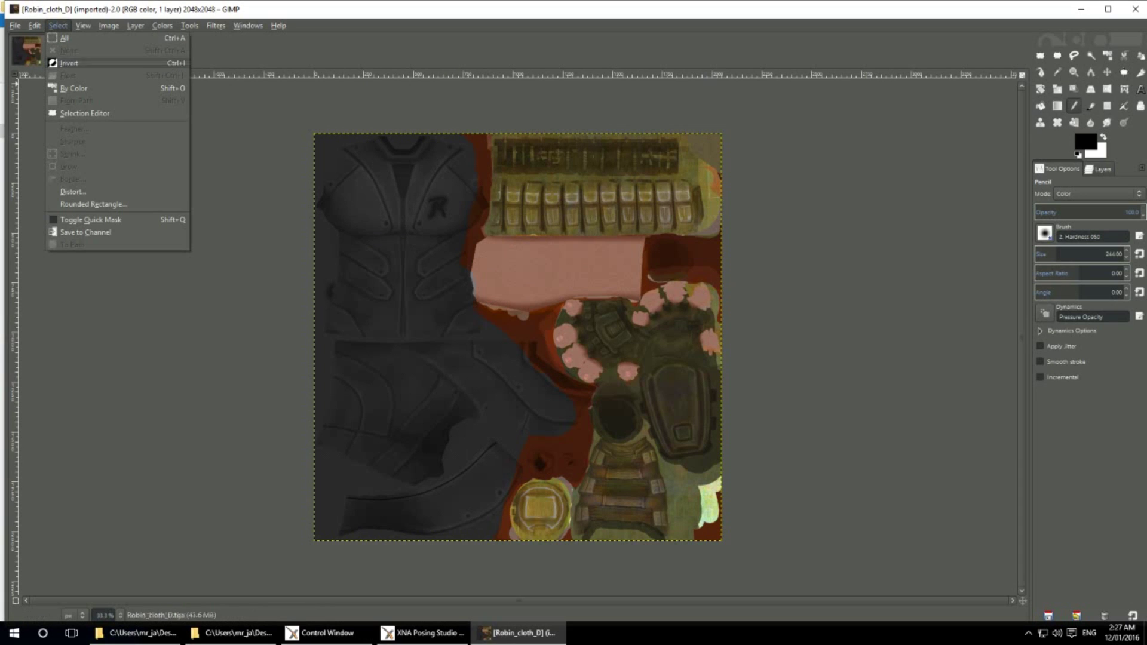
click(72, 40)
click(34, 25)
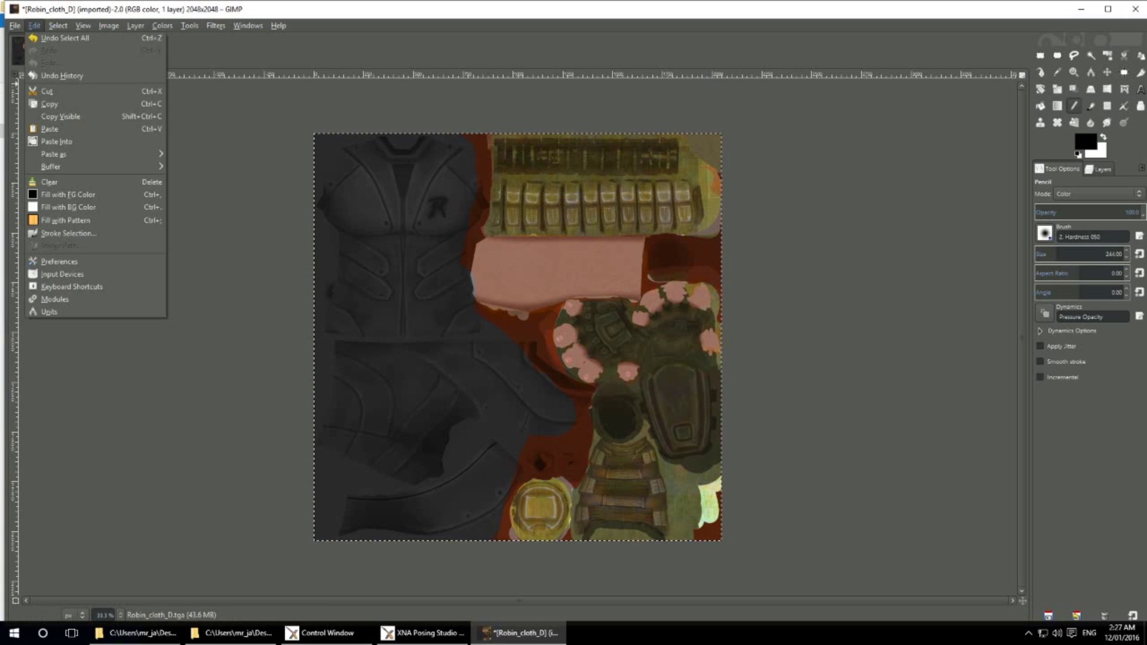
click(53, 105)
click(521, 632)
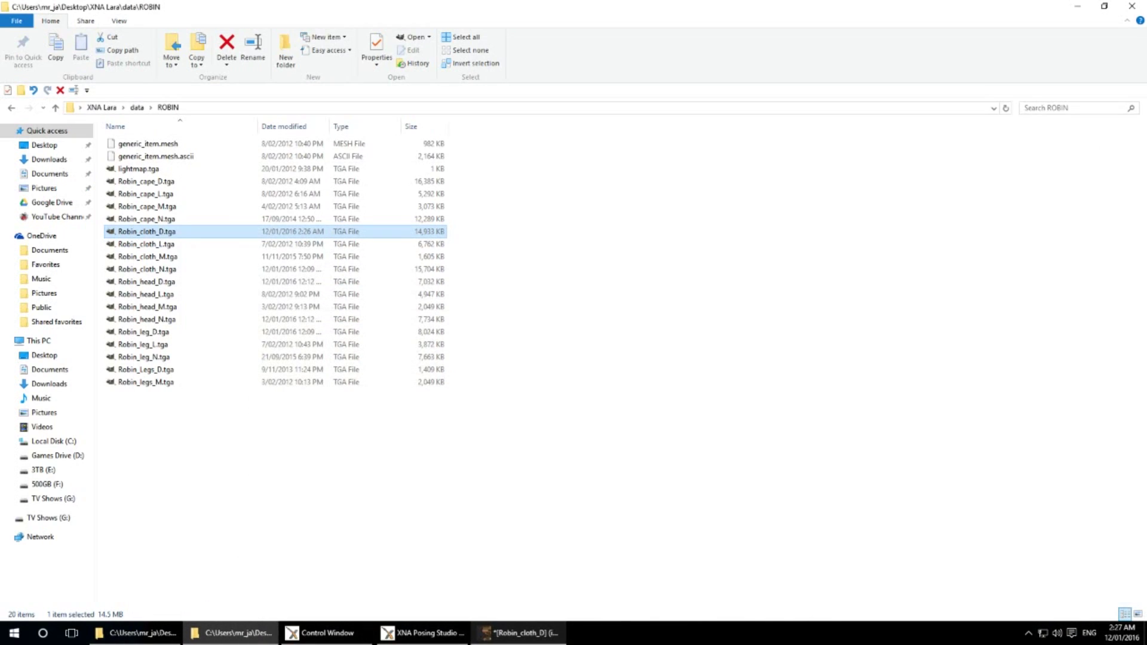
click(232, 633)
Open the brown torso texture from the AC folder in Paint, paste the grey torso, save and exit.
double_click(82, 287)
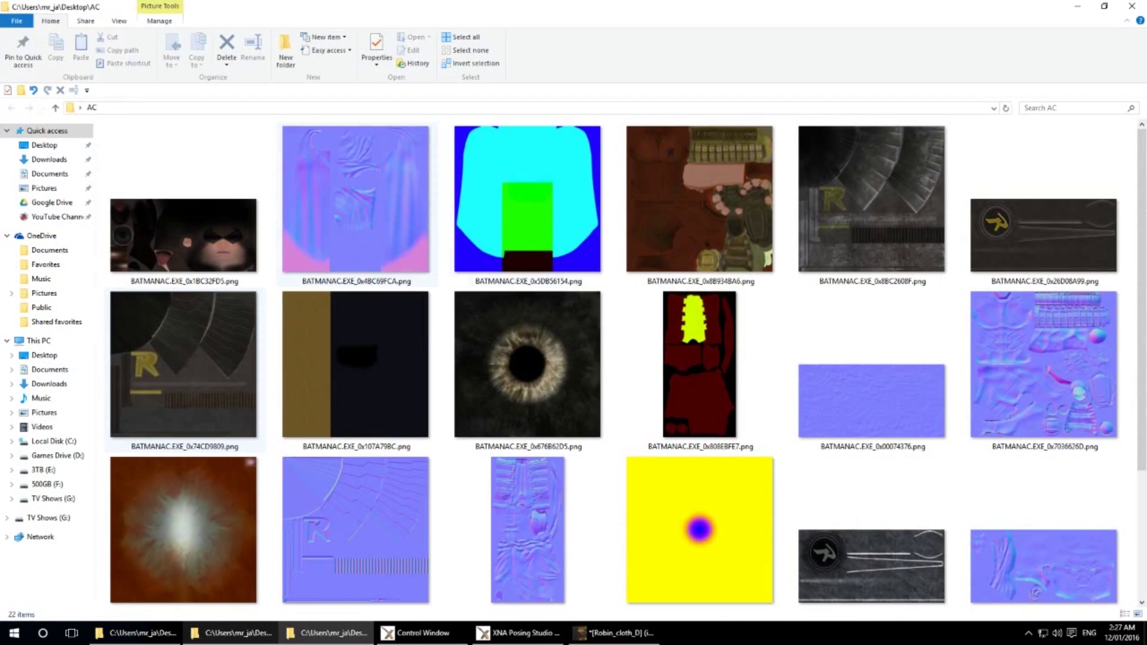
right_click(706, 190)
click(732, 223)
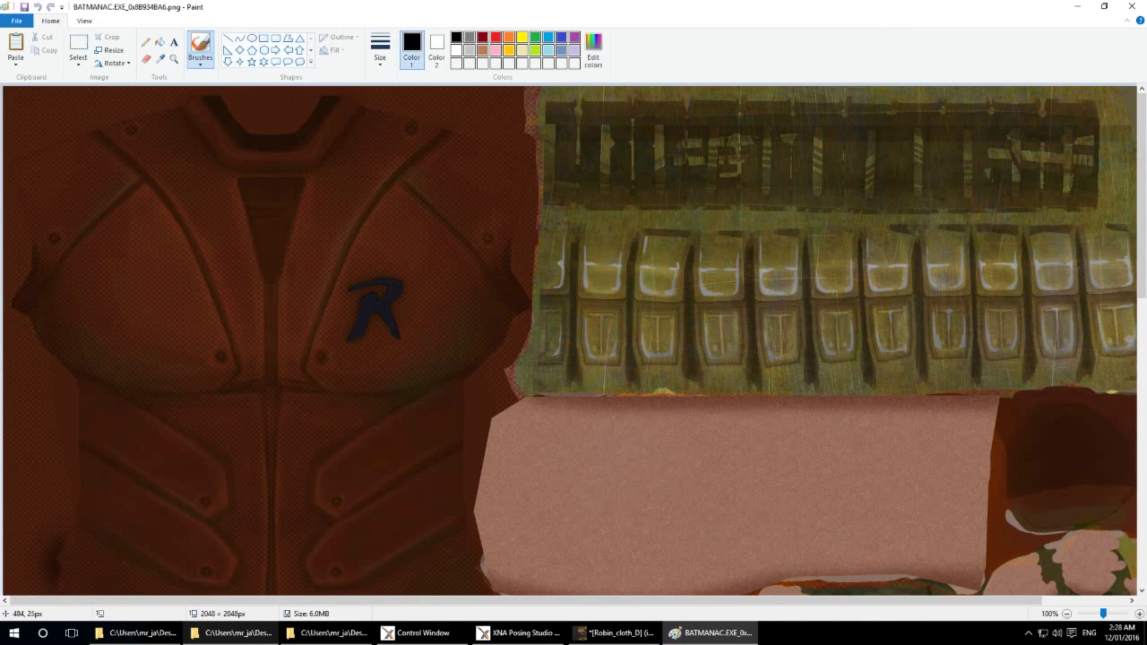
key(alt+f)
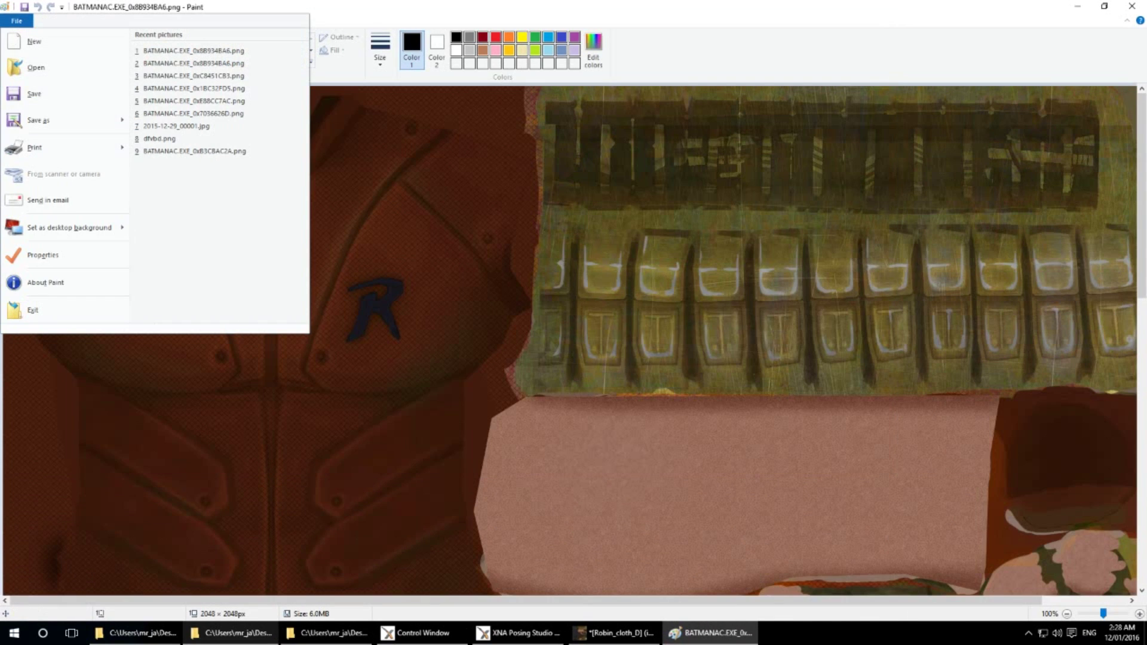
key(Escape)
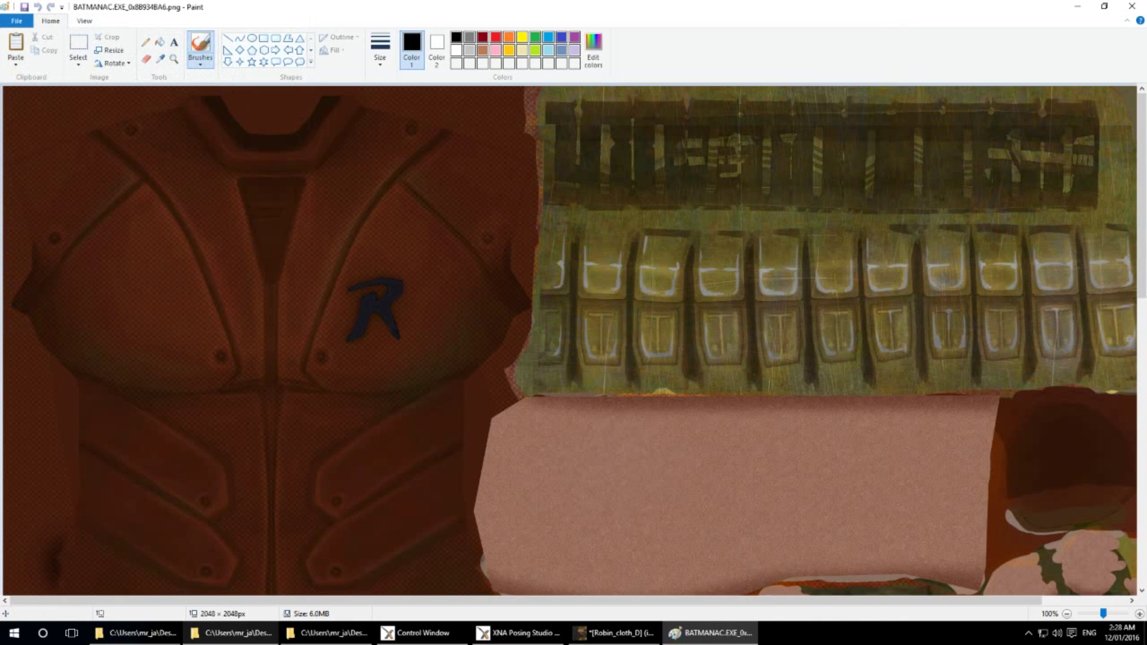
key(alt+f)
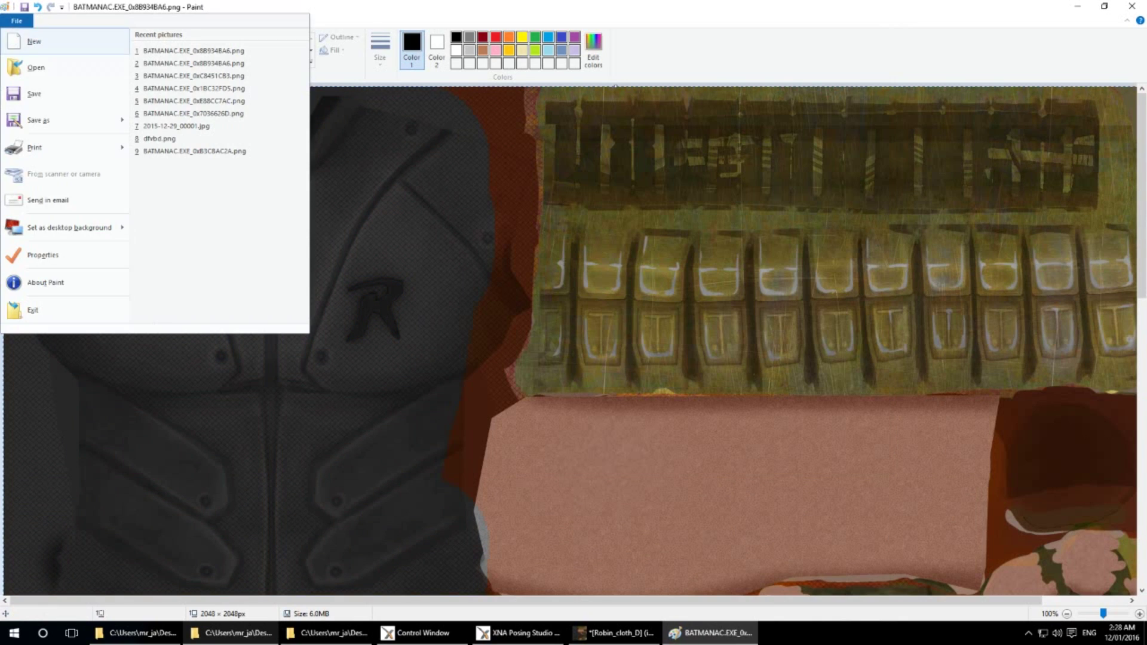
key(x)
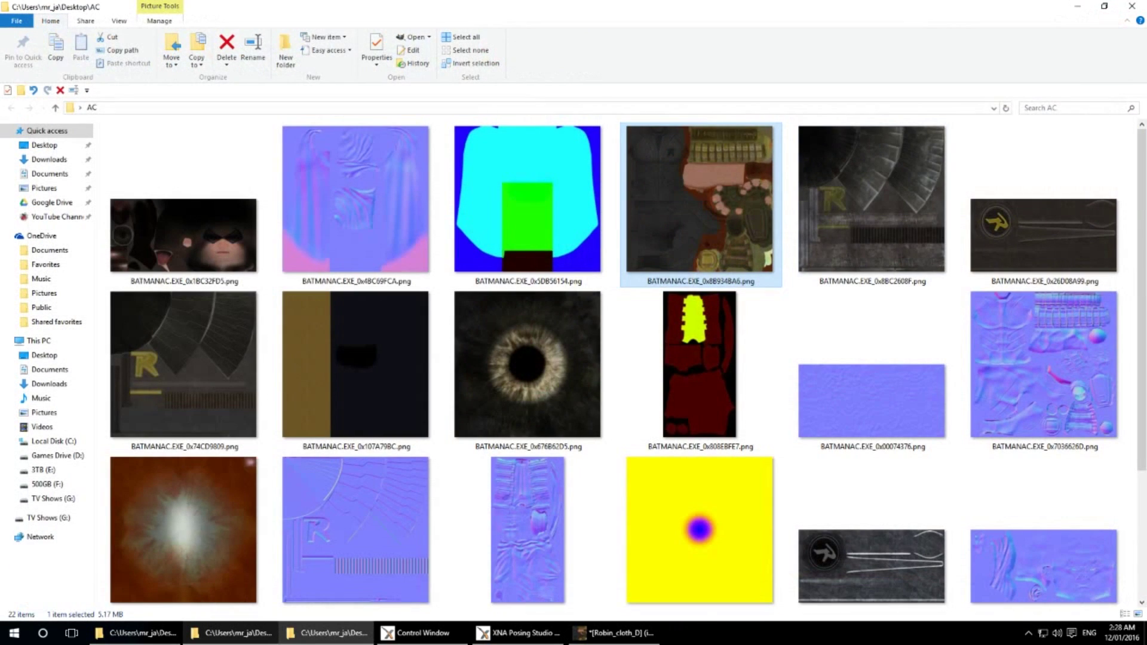
Close the AC folder and start TexMod with Batman Arkham City as the target game.
key(alt+F4)
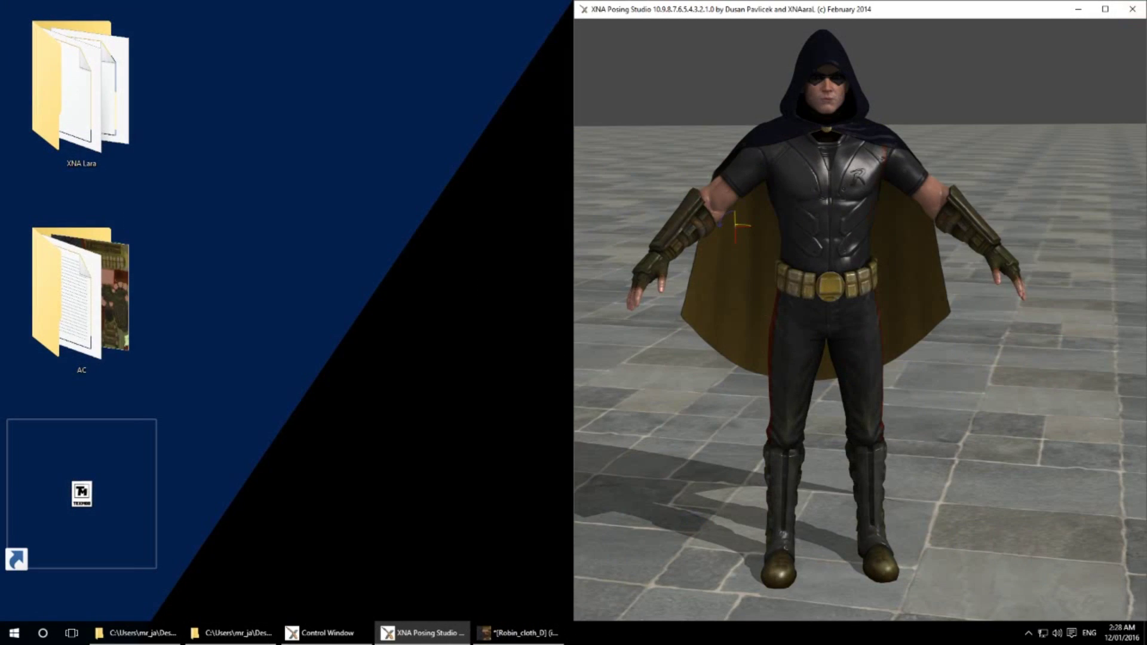
key(Return)
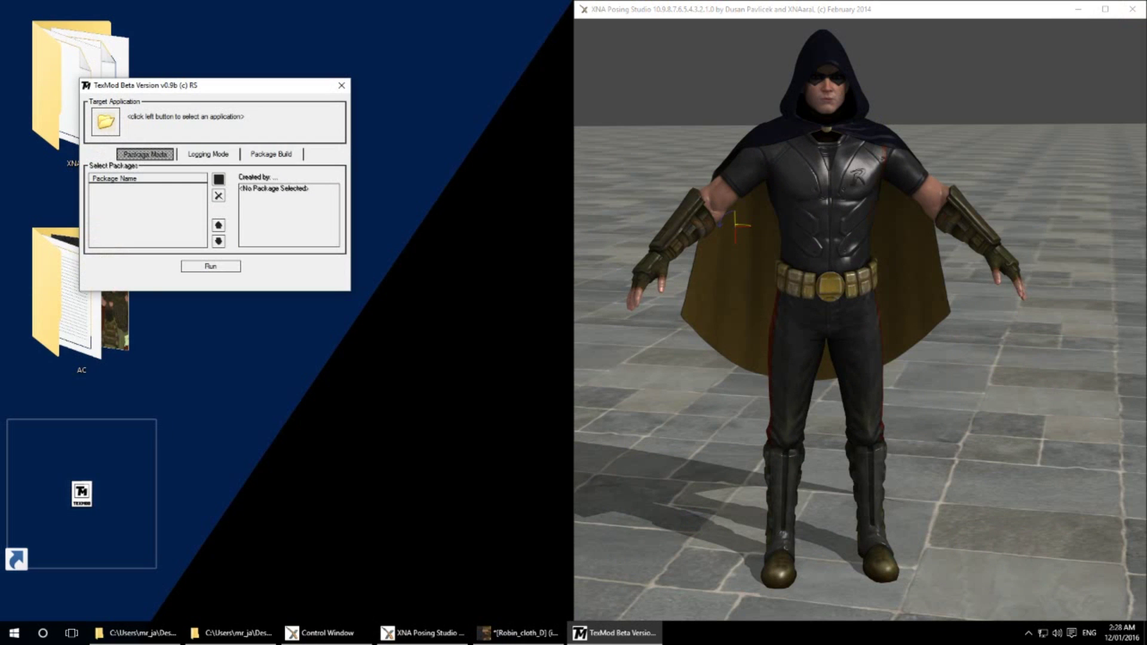
key(Return)
key(Down)
key(Return)
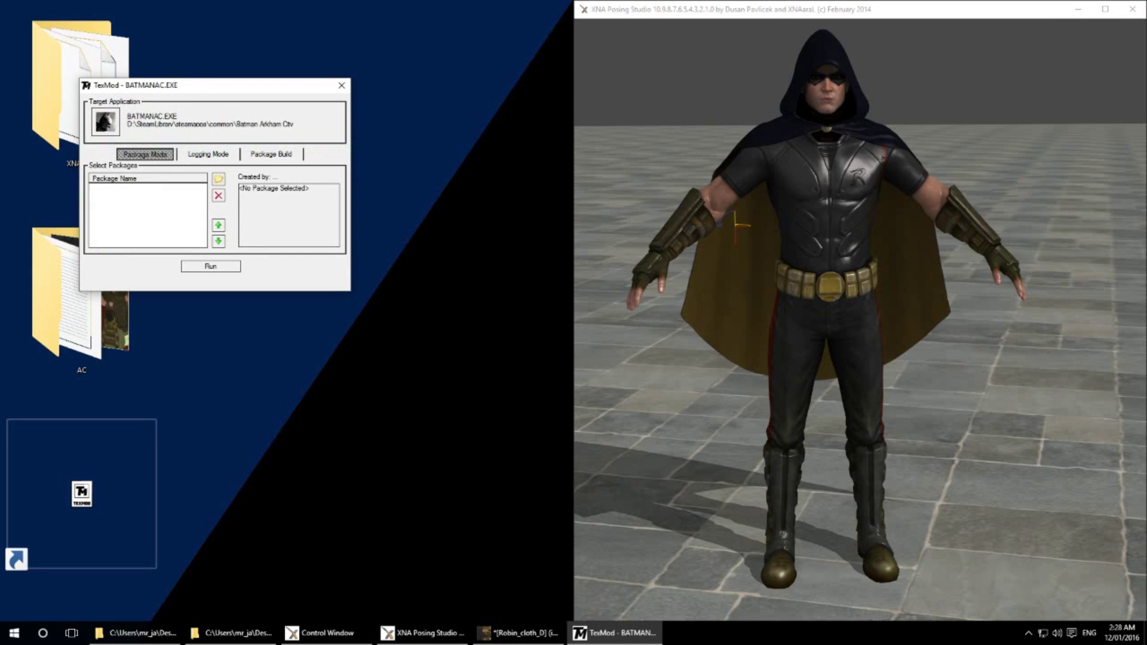
Build a texture package from TexMod.log, saving it over the existing robin1.tpf.
key(Right)
key(Right)
key(Tab)
key(Tab)
key(space)
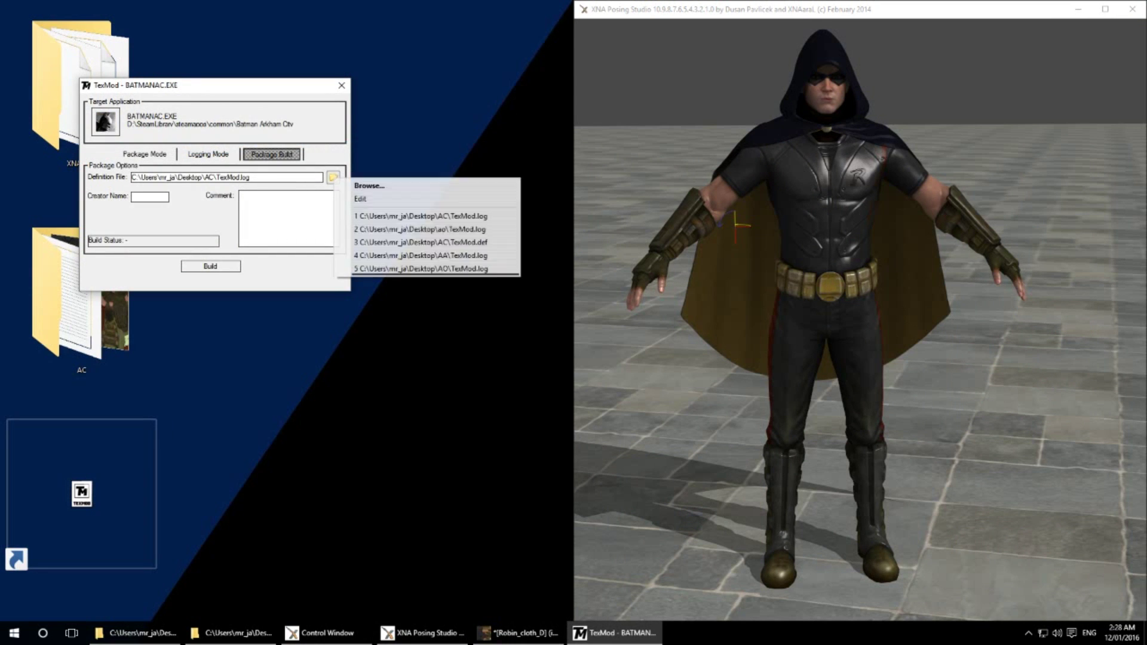
key(Return)
key(Escape)
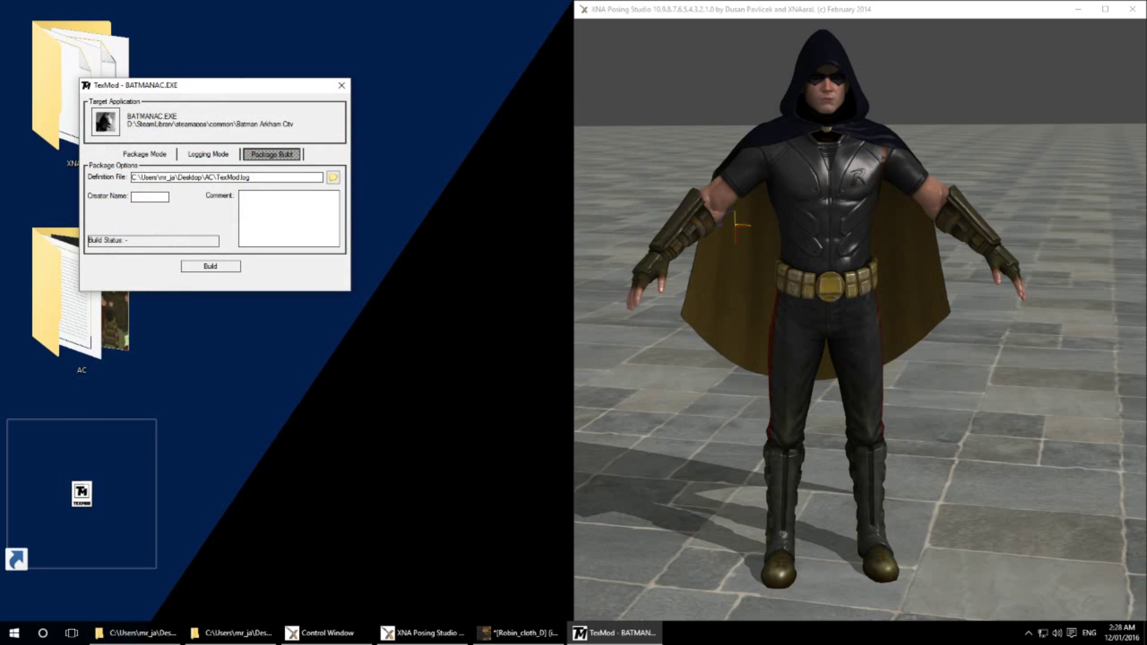
key(Tab)
key(Tab)
key(Tab)
key(Return)
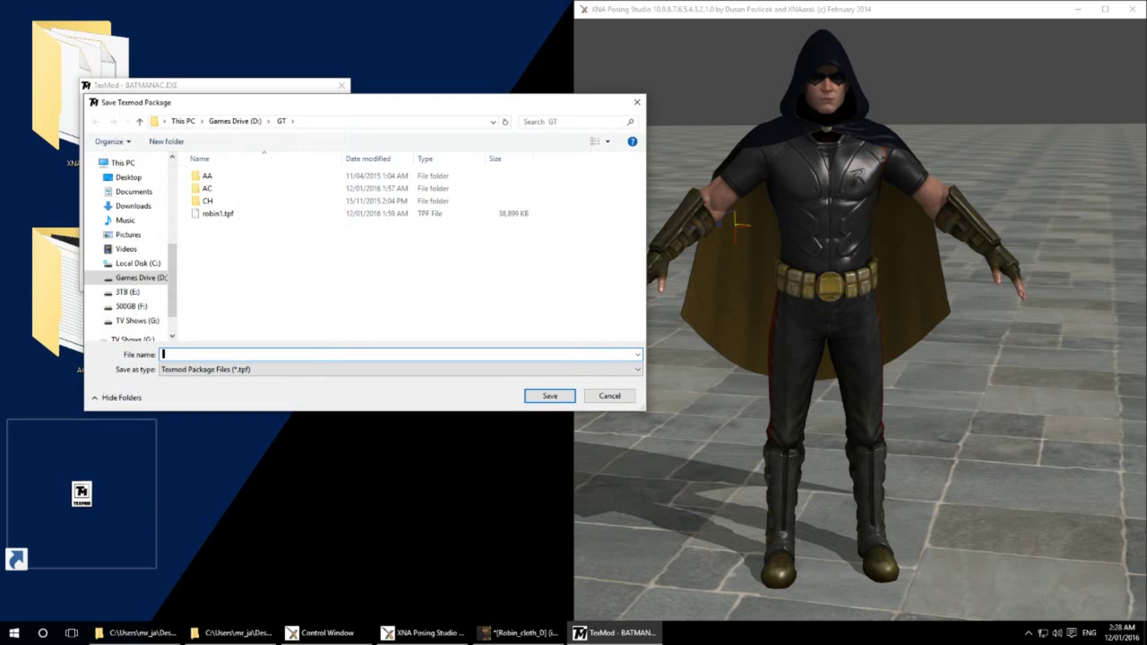
double_click(217, 214)
click(608, 319)
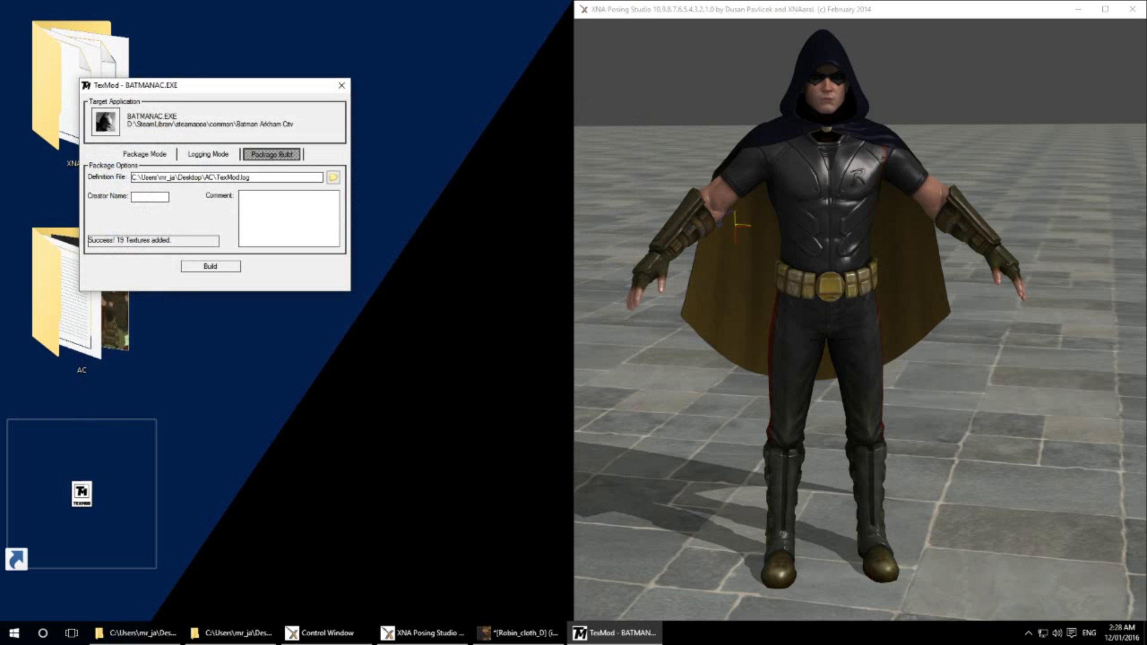
In Package Mode, load robin1.tpf as the package to run.
click(144, 155)
click(218, 179)
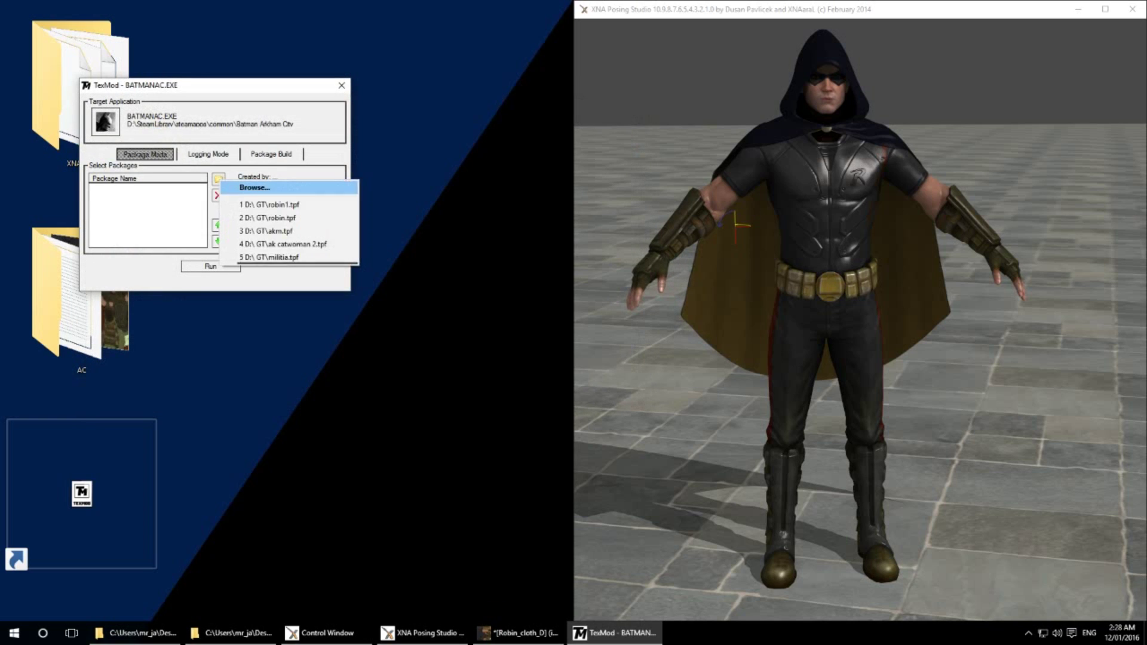
click(269, 188)
double_click(218, 213)
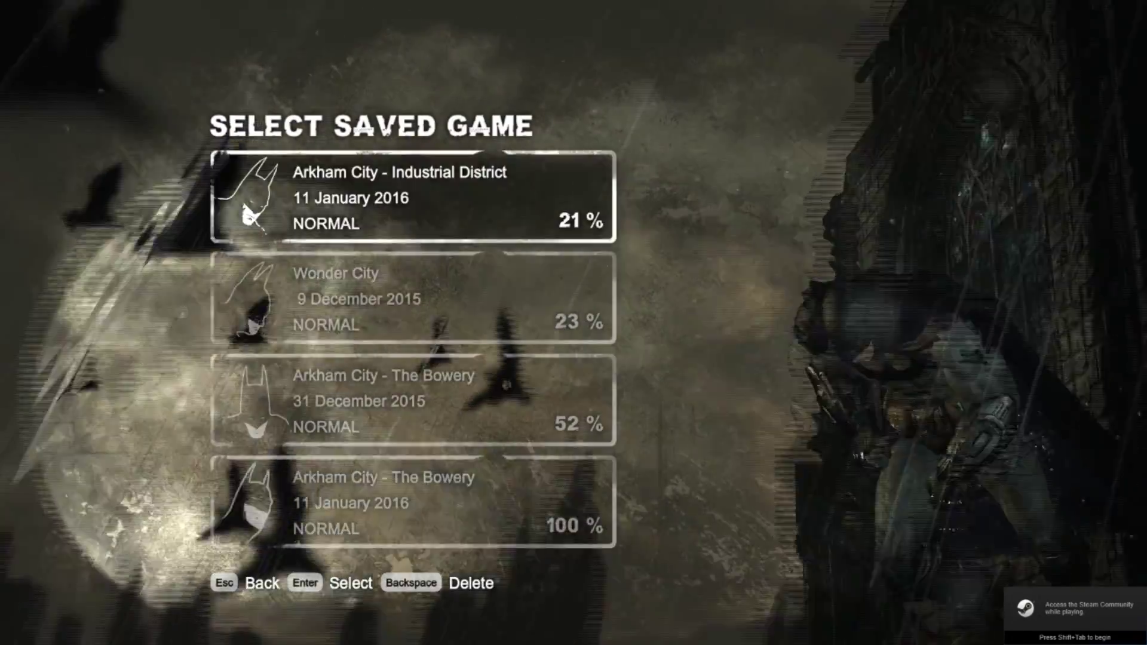
Continue past the saved game selection and open Character Trophies to reach Robin.
key(Return)
key(Right)
key(Right)
key(Right)
key(Return)
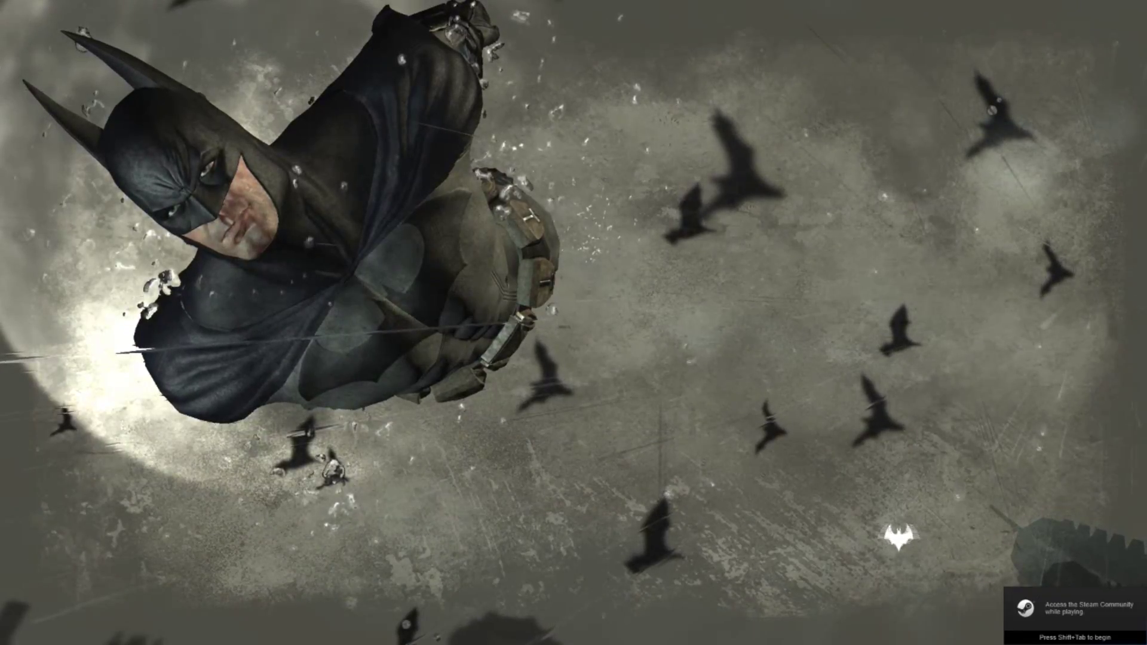